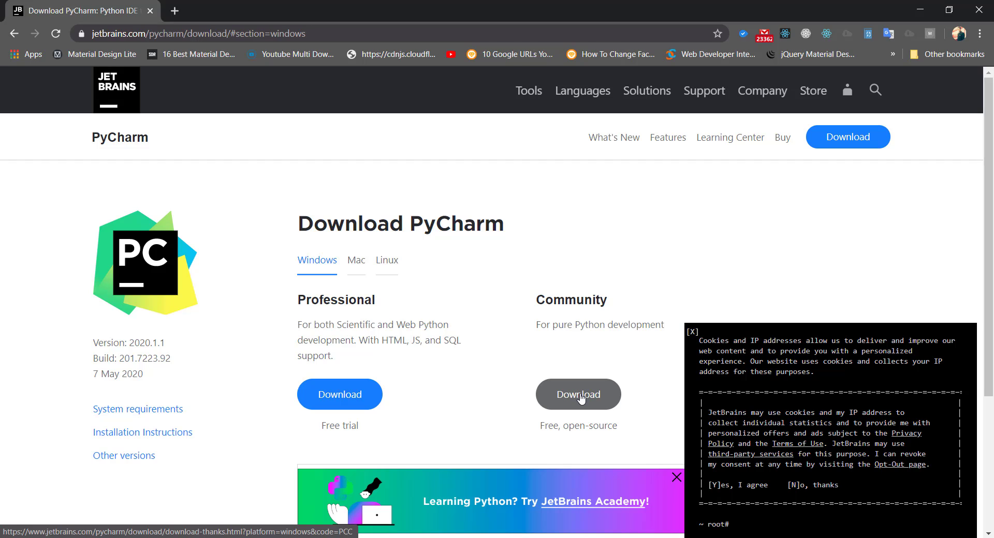
- Download the free Community edition of PyCharm for Windows and start its setup wizard
left_click(581, 399)
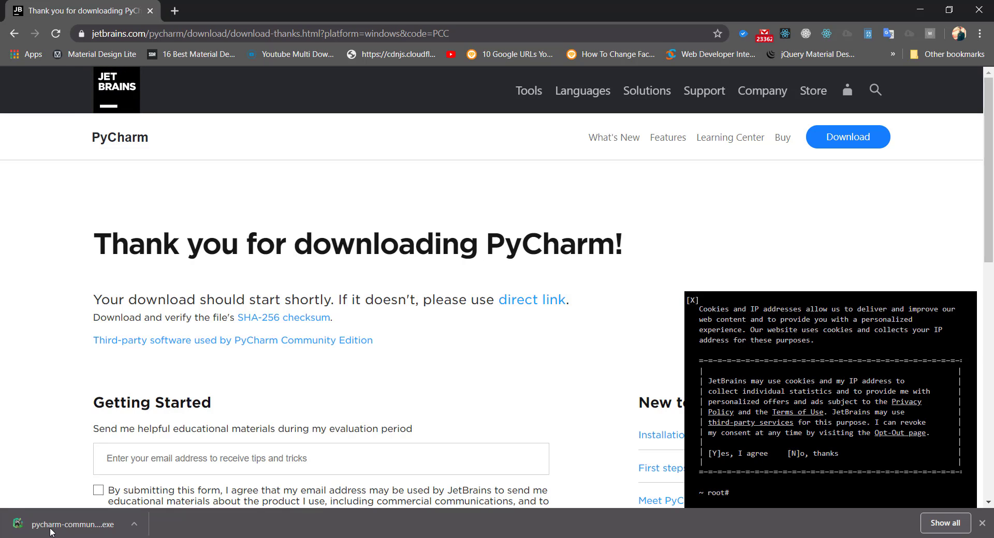
left_click(52, 532)
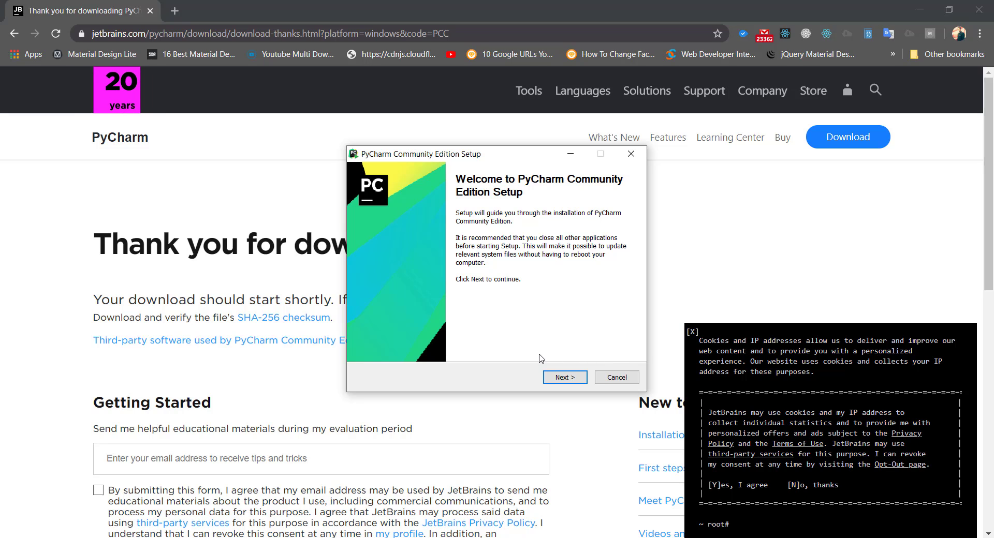
left_click(563, 380)
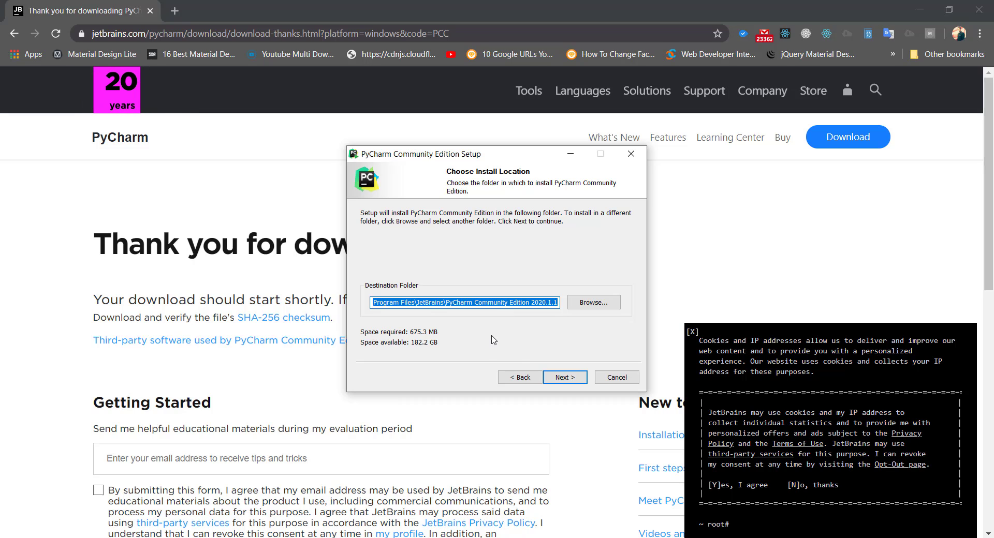
- Install into the default folder with the PATH, "Open Folder as Project" and .py association options enabled, choosing to reboot manually later
left_click(554, 381)
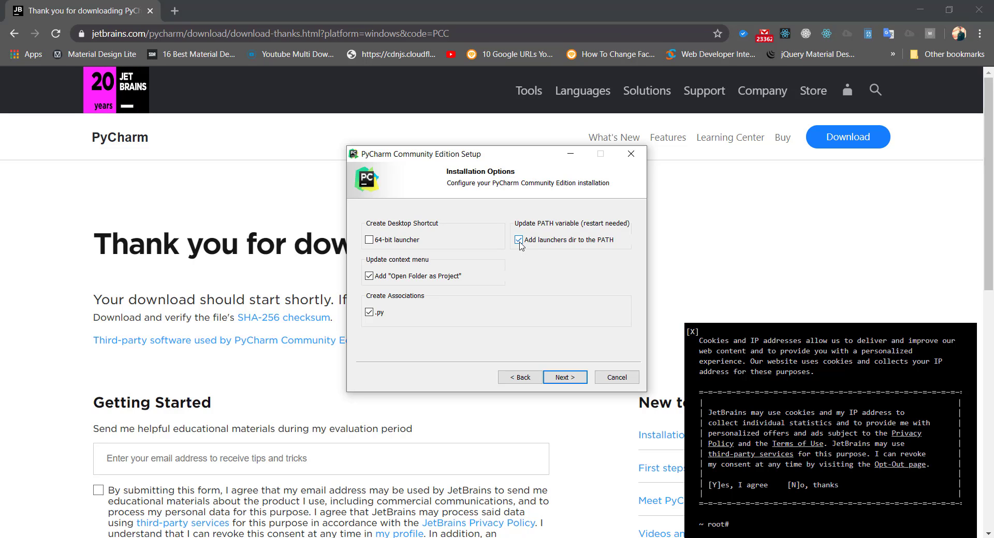
left_click(560, 378)
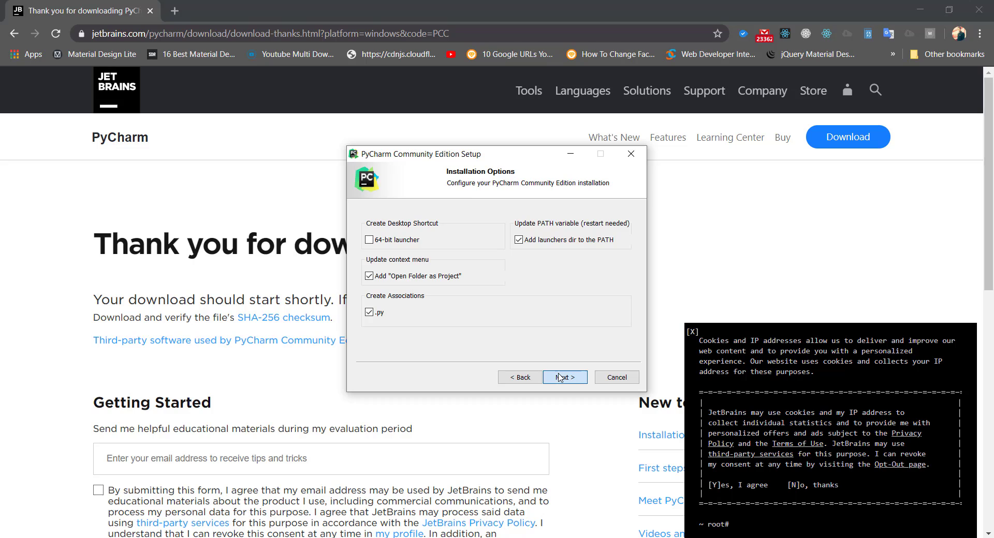
left_click(559, 378)
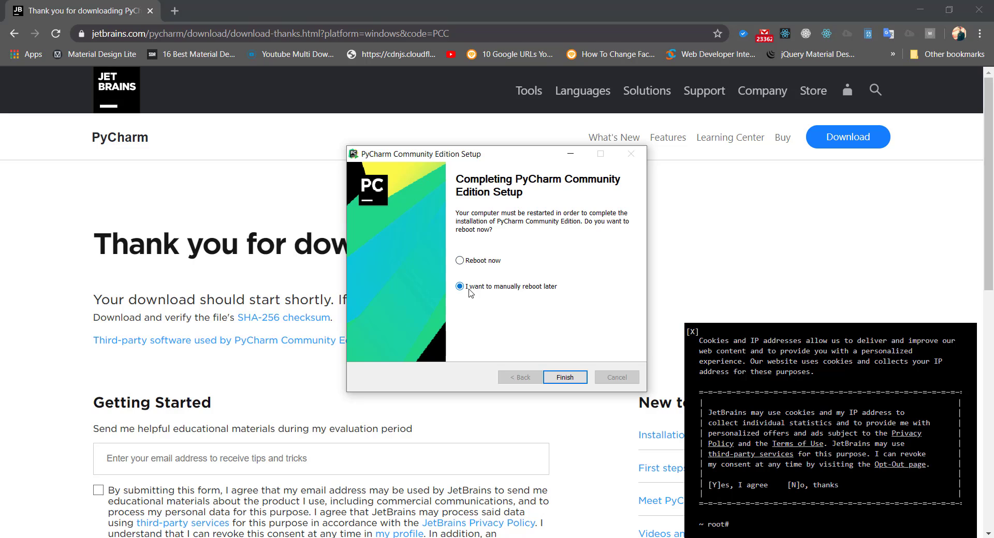
left_click(565, 379)
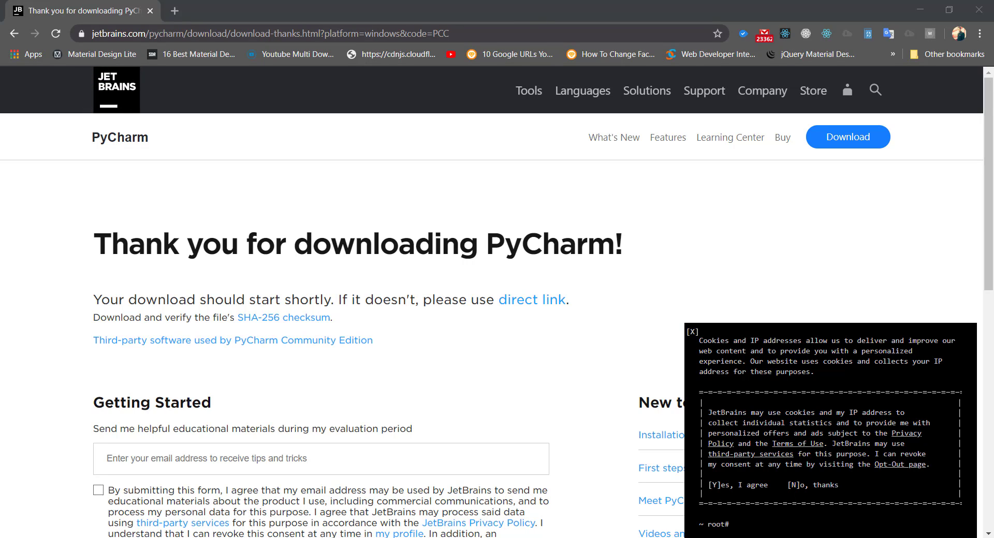
- Search Windows for "pycharm" and launch PyCharm Community Edition 2020.1.1
key("super")
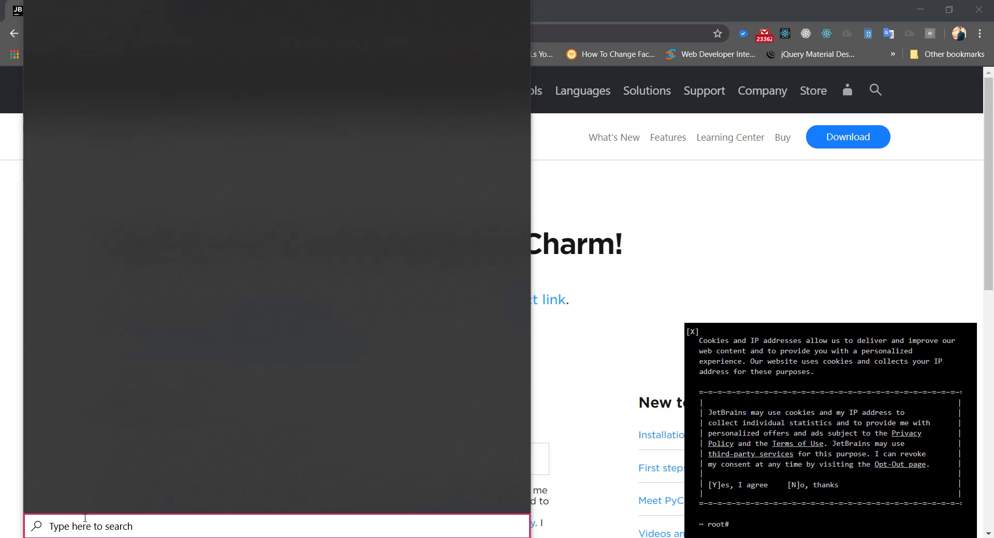
type("pycharm")
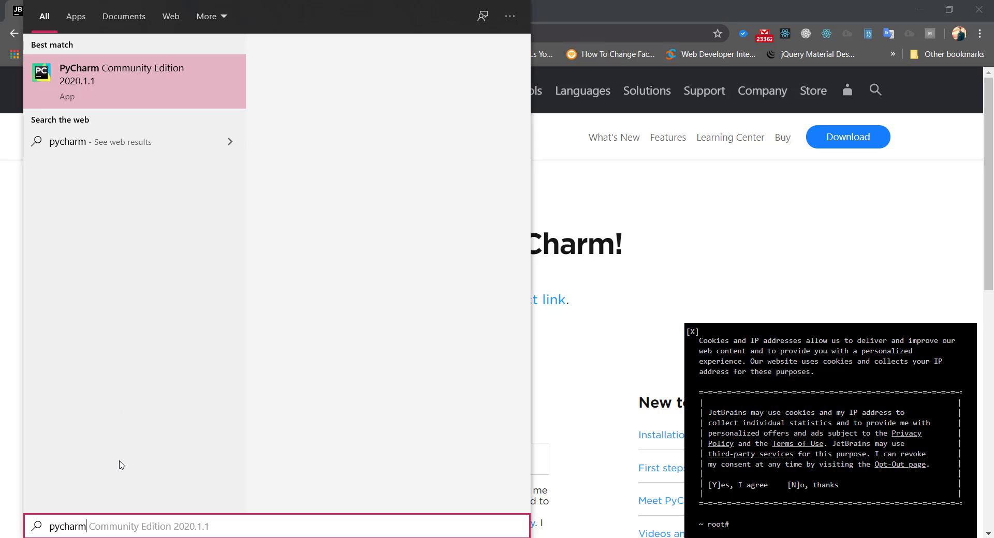
left_click(113, 80)
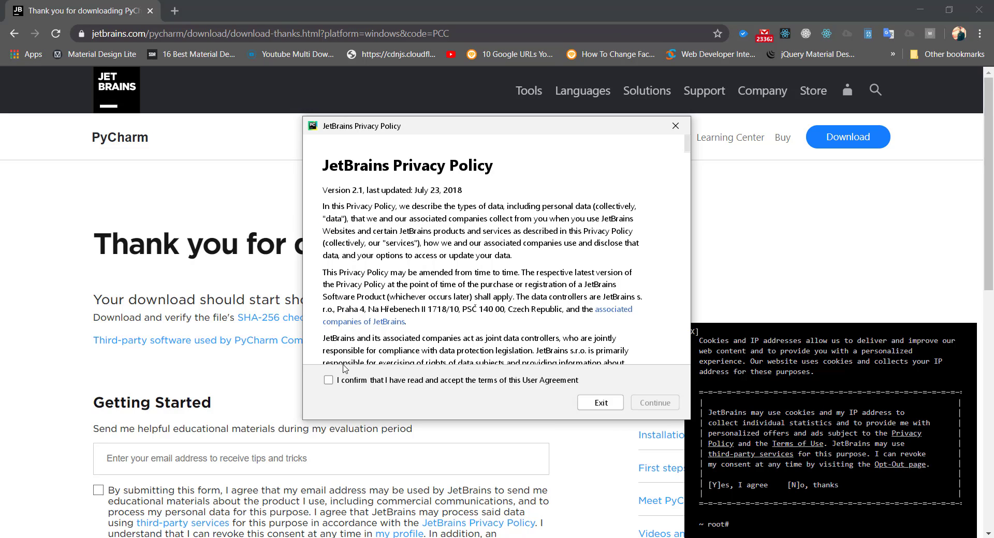
- Accept the JetBrains Privacy Policy and decline to send anonymous usage statistics
left_click(328, 380)
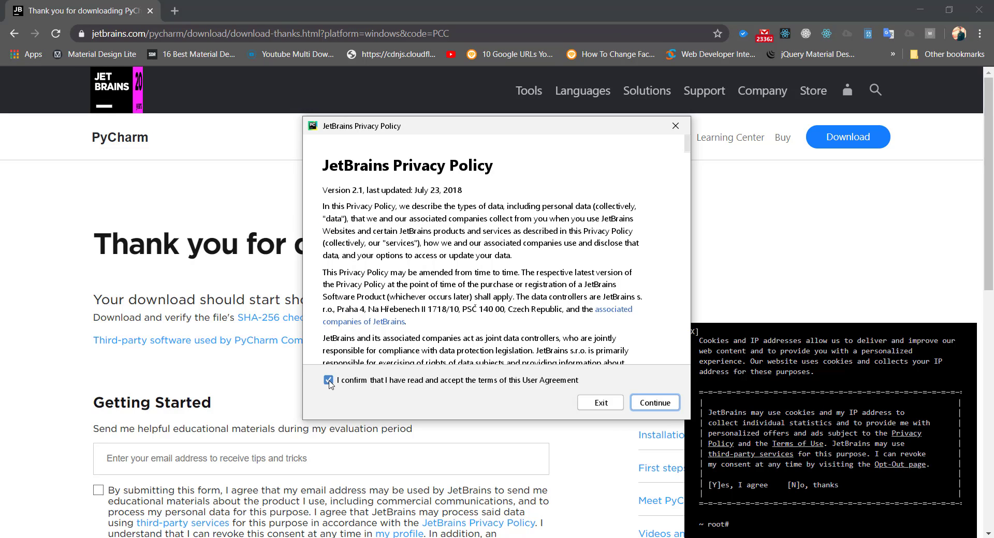
left_click(668, 405)
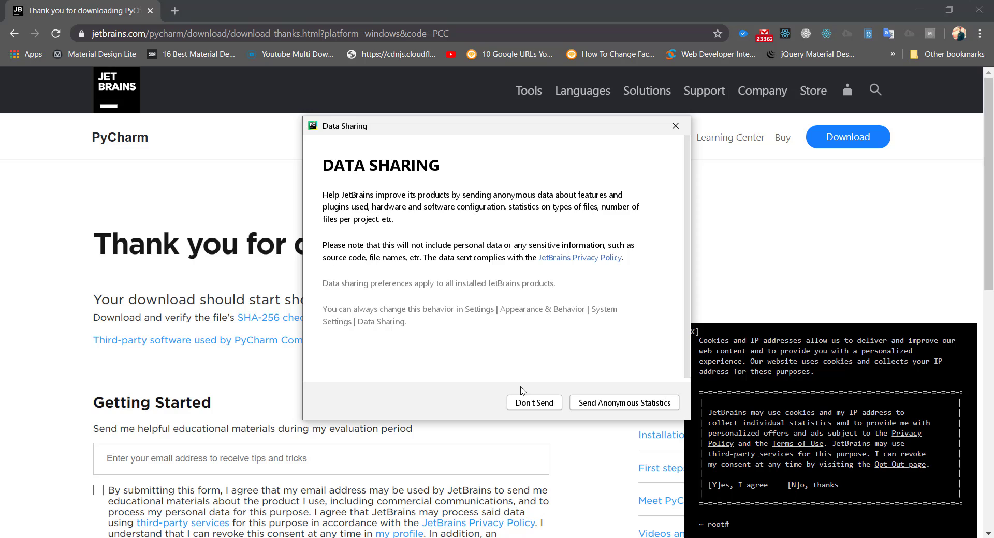
left_click(528, 405)
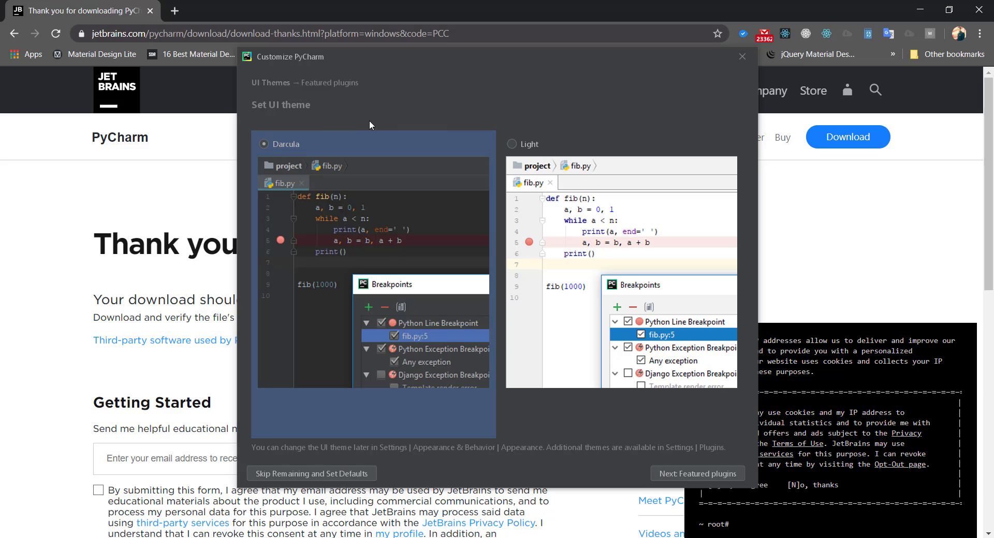
- Choose the Light UI theme and keep the defaults for the remaining customization
left_click(512, 144)
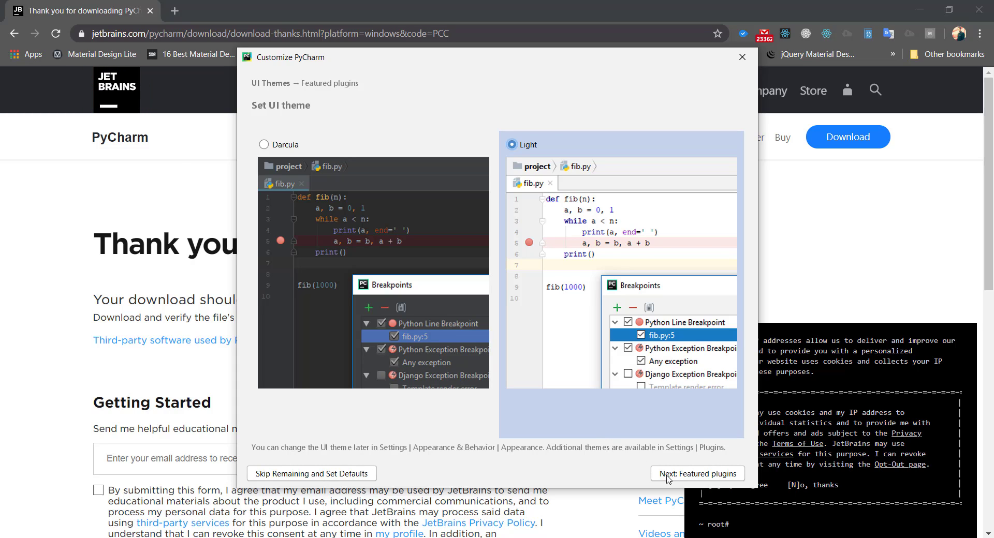
left_click(350, 474)
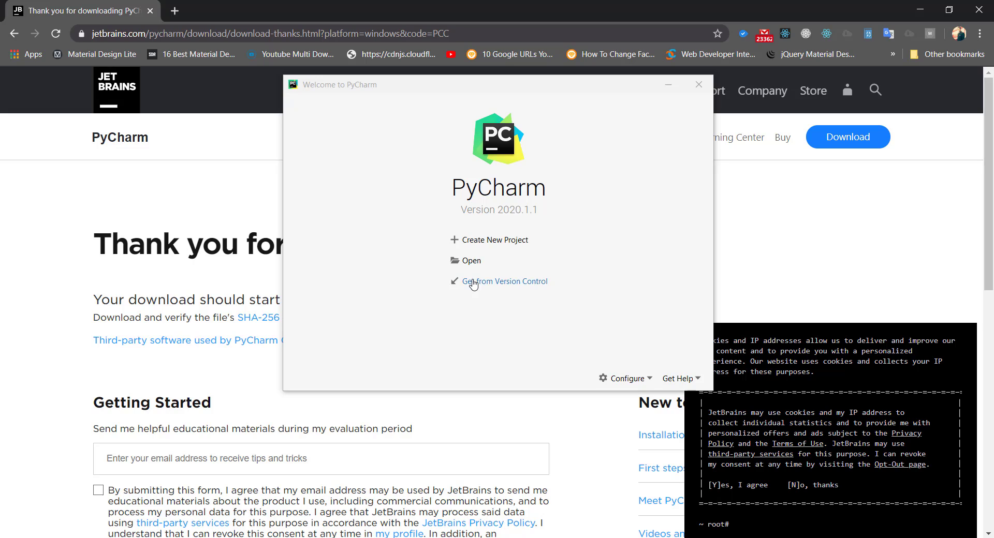
- Start a new project and name its folder pythonProject inside the default PycharmProjects directory
left_click(473, 244)
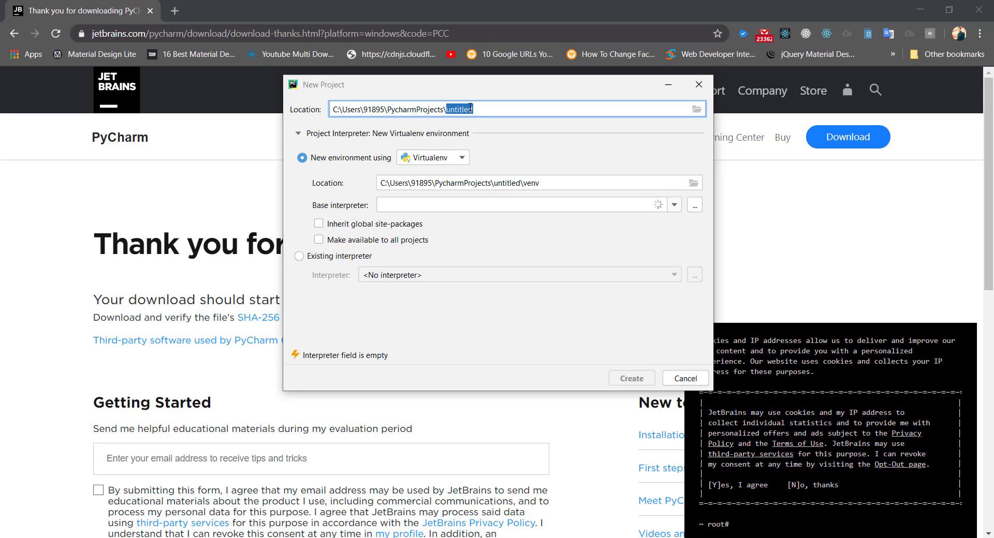
left_click(478, 110)
key("BackSpace")
key("BackSpace")
key("BackSpace")
key("BackSpace")
key("BackSpace")
key("BackSpace")
key("BackSpace")
key("BackSpace")
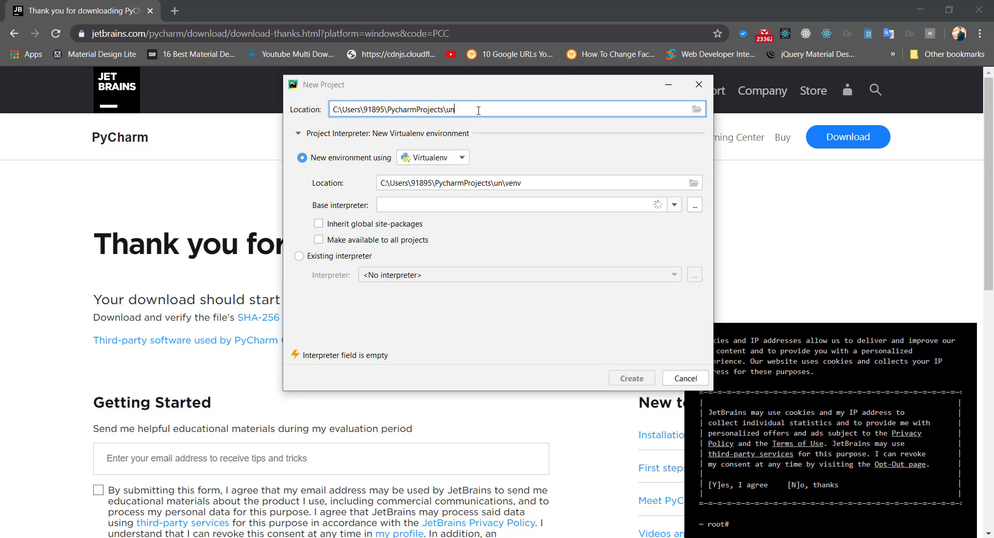
type("pythonProject")
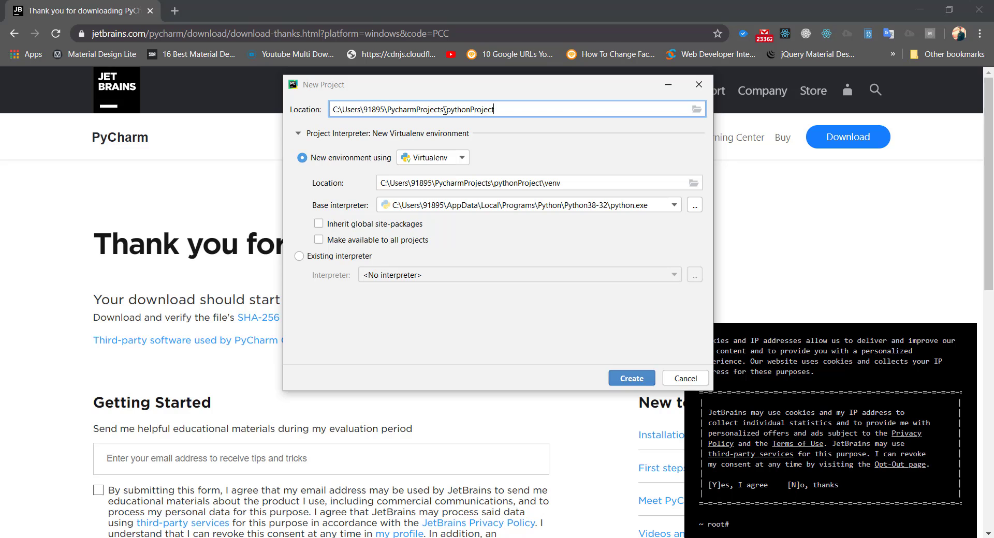
- Select the user's Desktop folder as the base directory for the new project
left_click(696, 111)
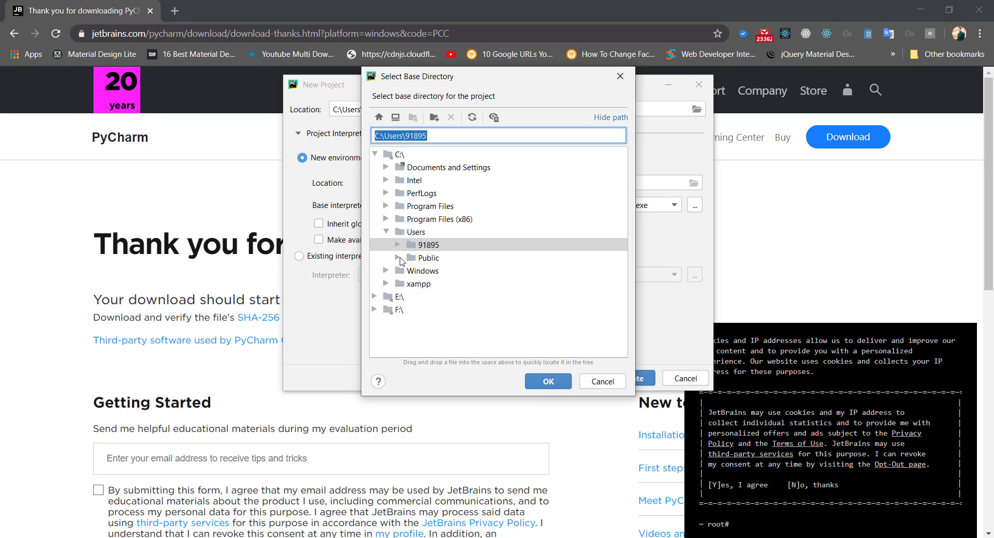
left_click(398, 258)
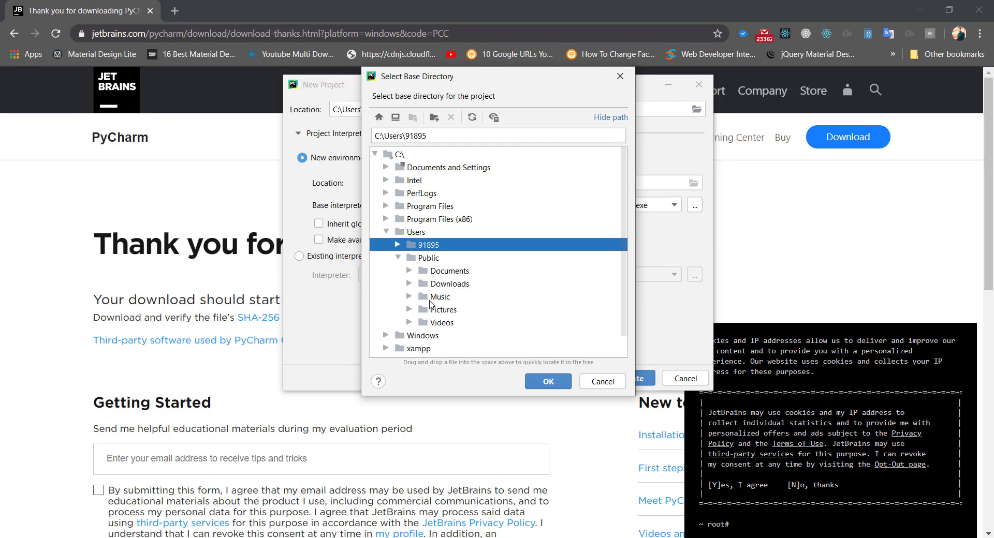
left_click(432, 297)
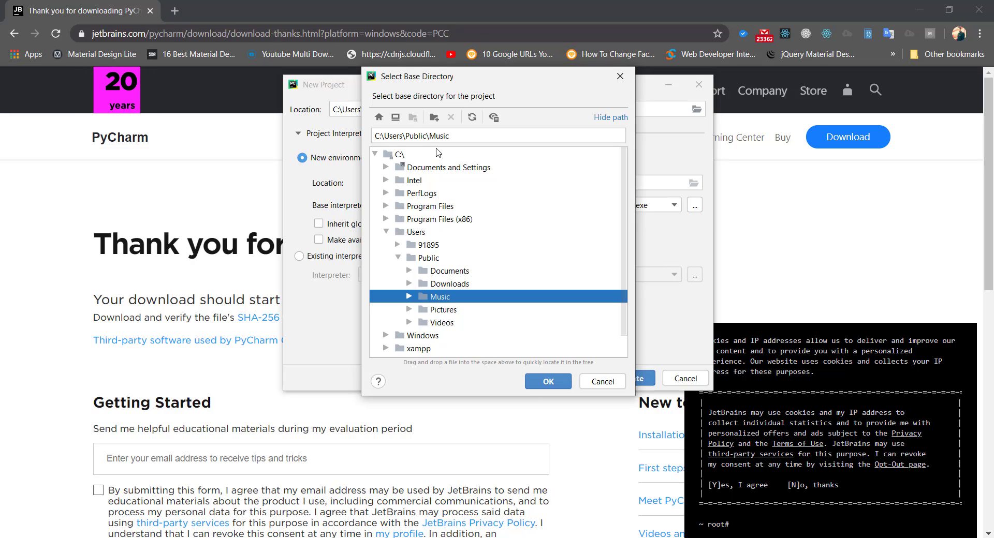
left_click(378, 120)
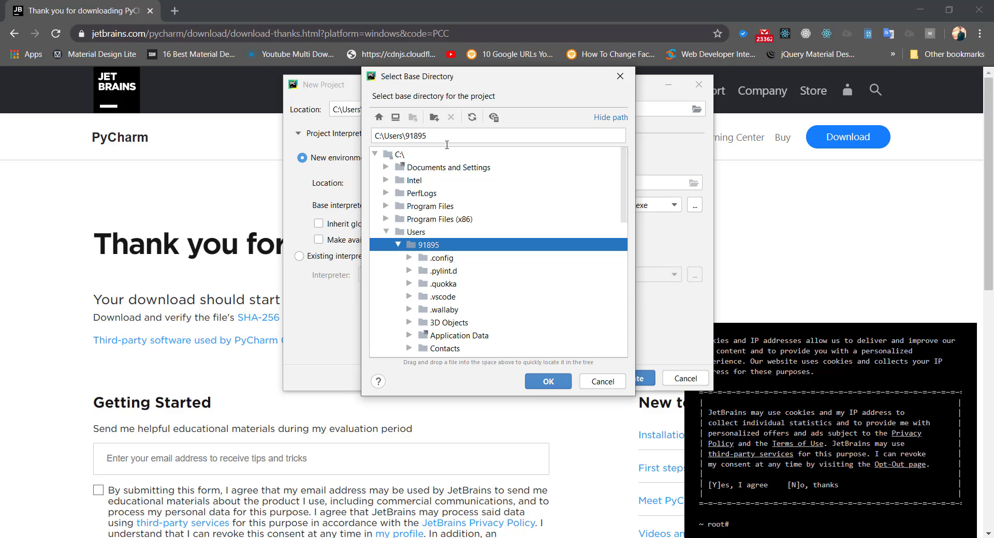
left_click(386, 233)
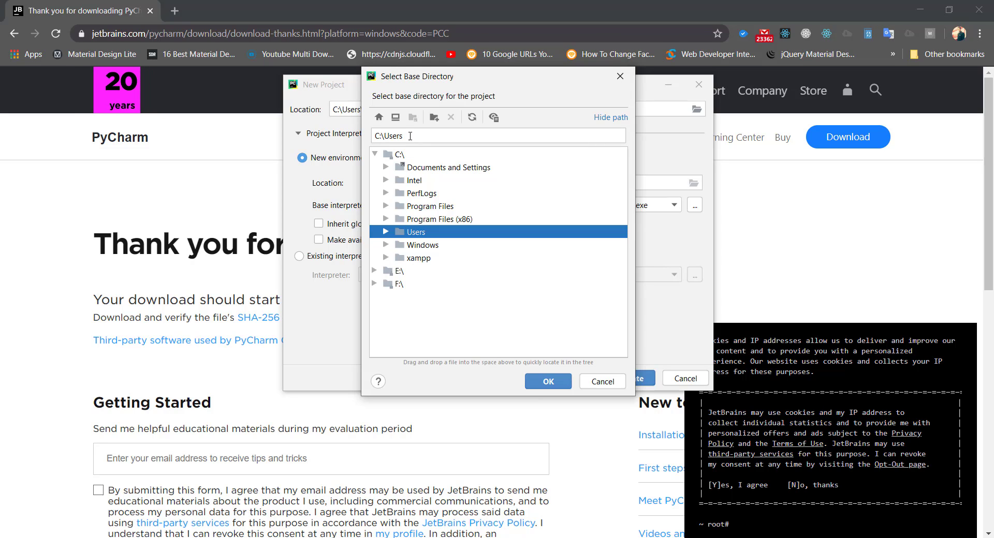
left_click(387, 232)
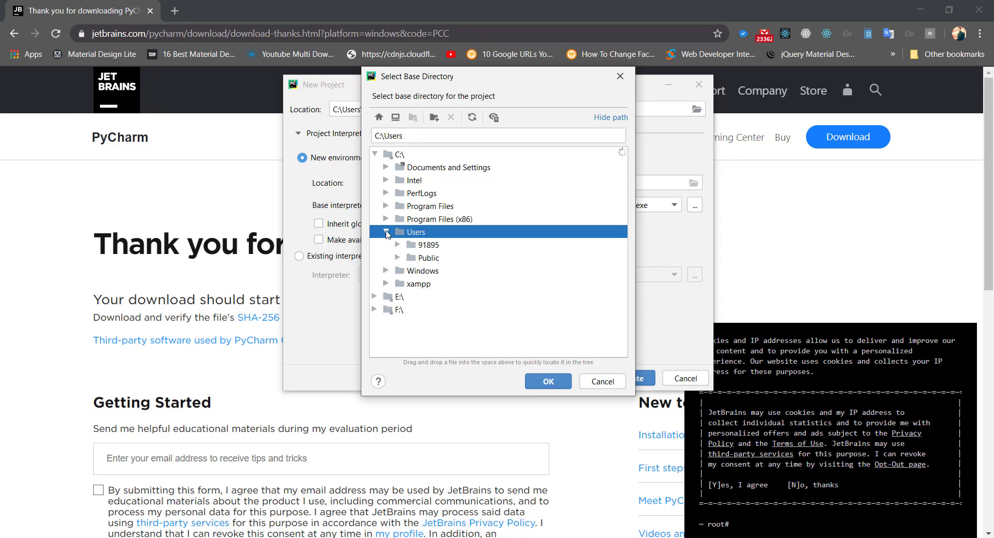
left_click(398, 246)
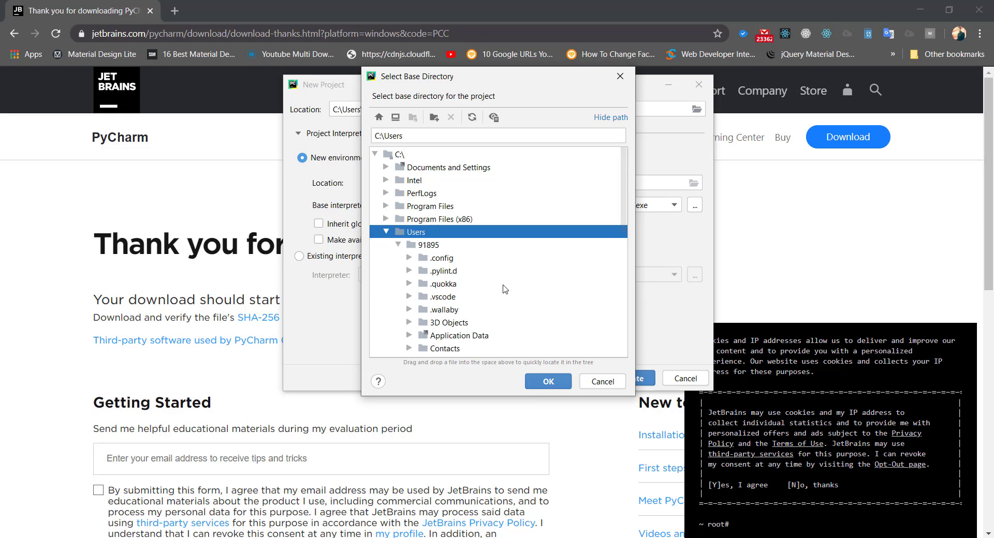
scroll(624, 210, "down", 3)
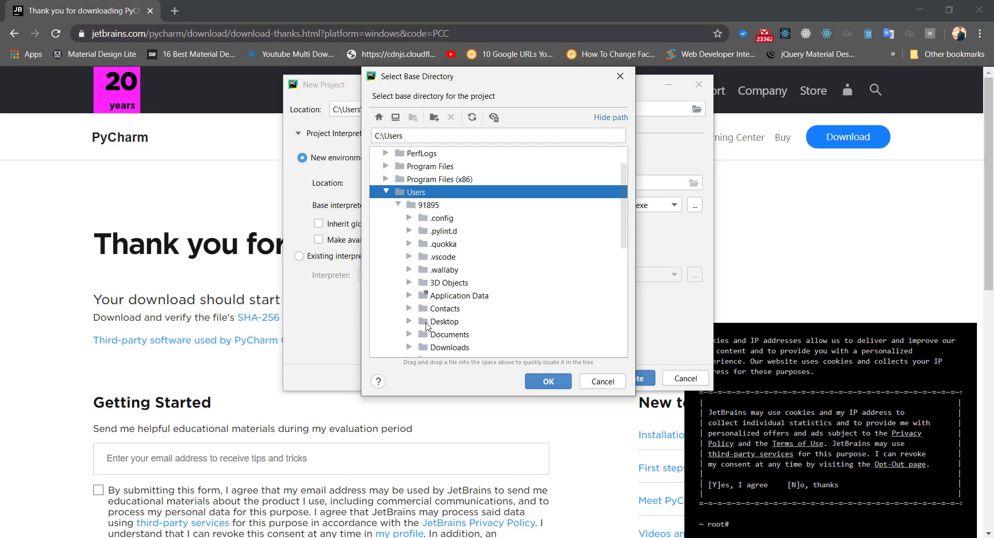
left_click(424, 324)
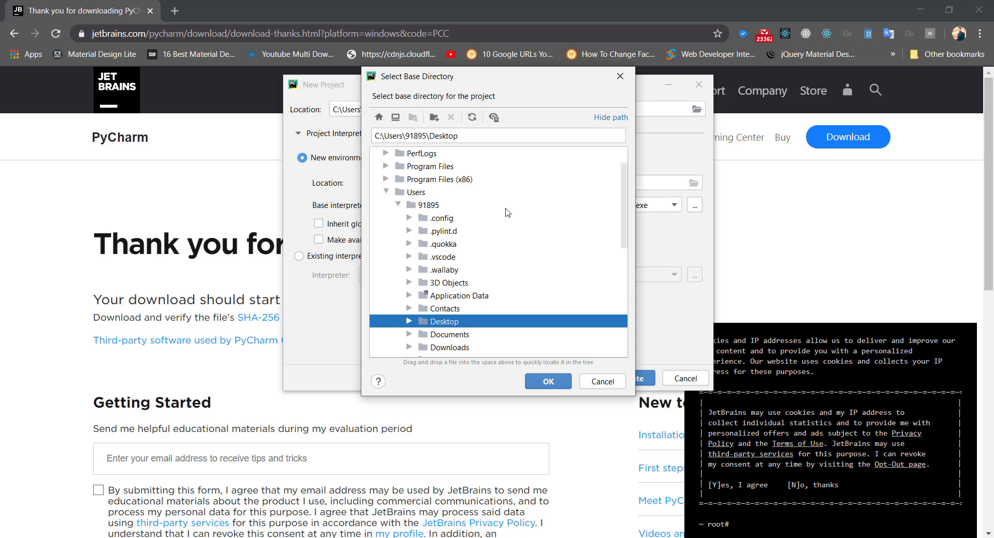
left_click(548, 384)
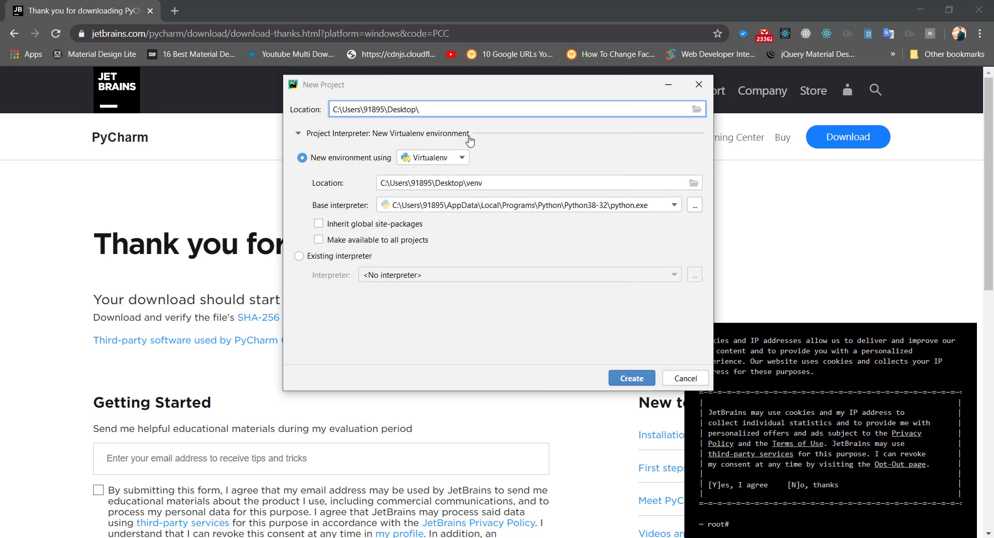
- Append pythonProject to the Desktop path as the new project's folder name
type("Python")
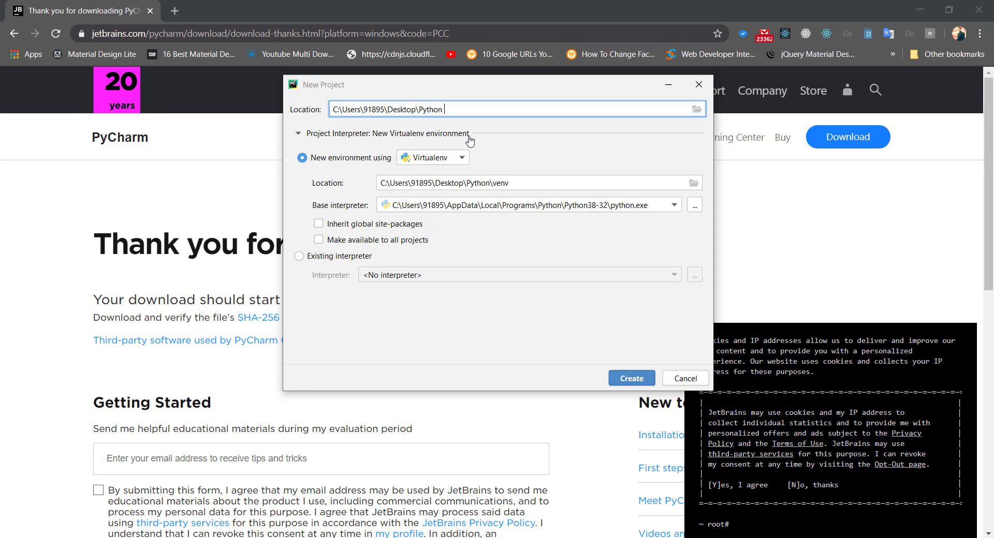
type(" Project")
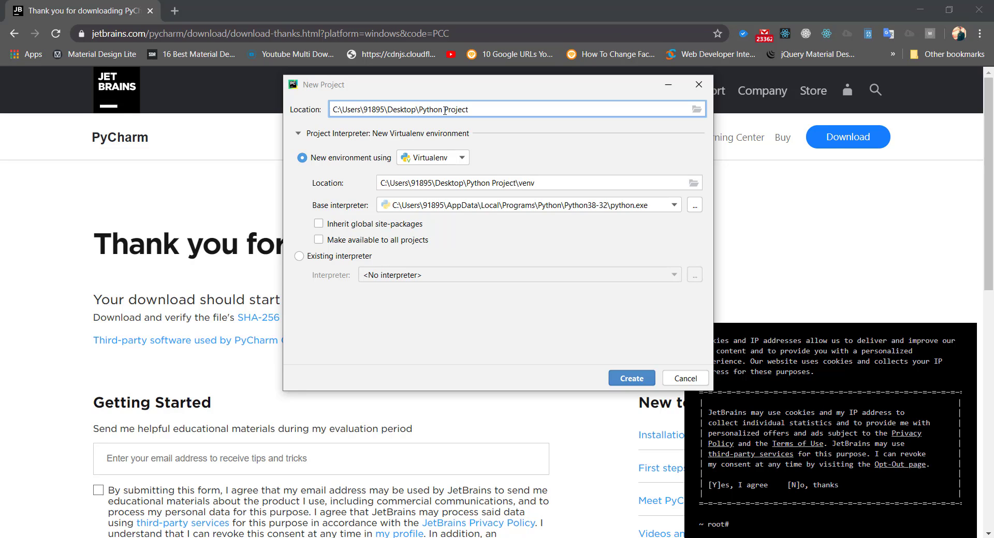
key("BackSpace")
key("BackSpace")
key("BackSpace")
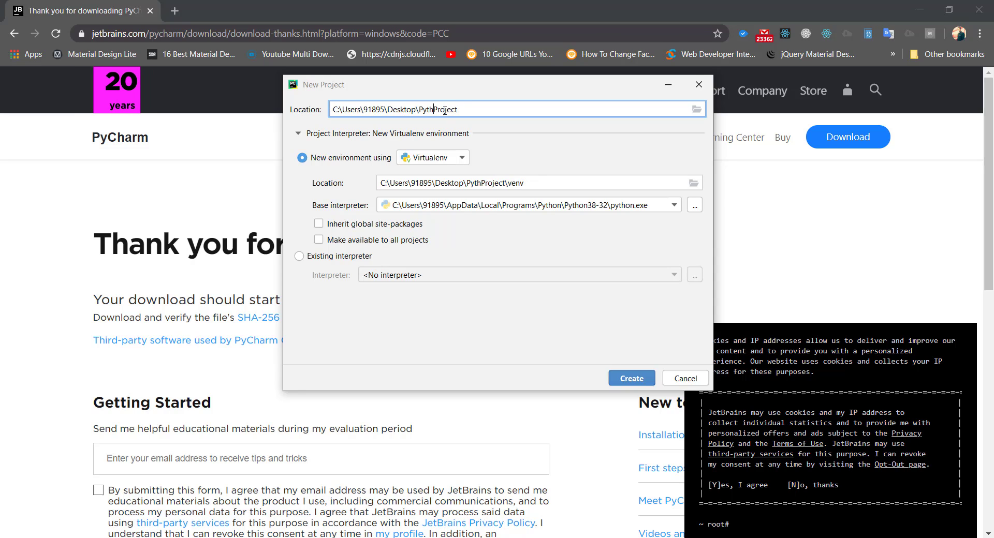
key("BackSpace")
key("BackSpace")
key("BackSpace")
key("BackSpace")
type("p")
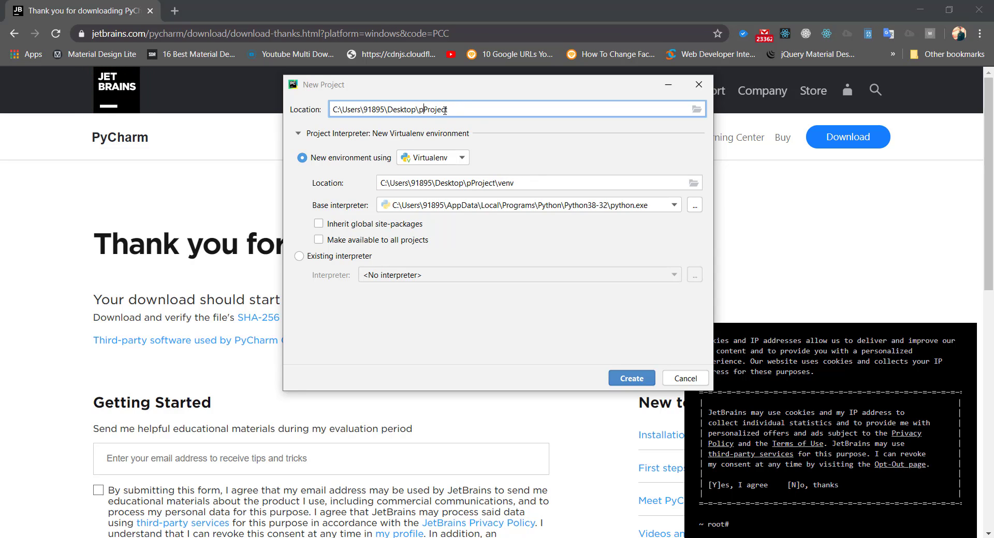
type("ython")
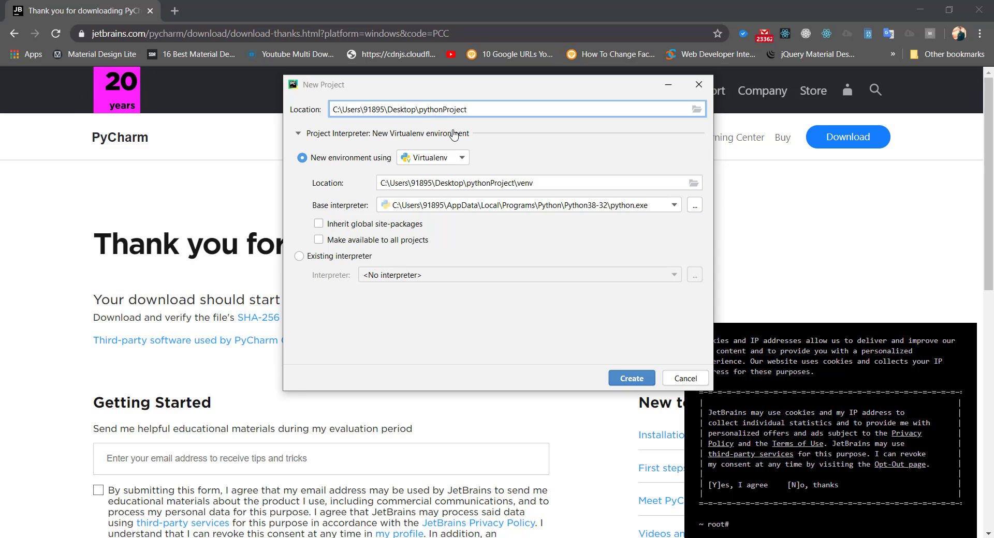
- Create the project with the new Virtualenv environment and dismiss the Tip of the Day
left_click(623, 380)
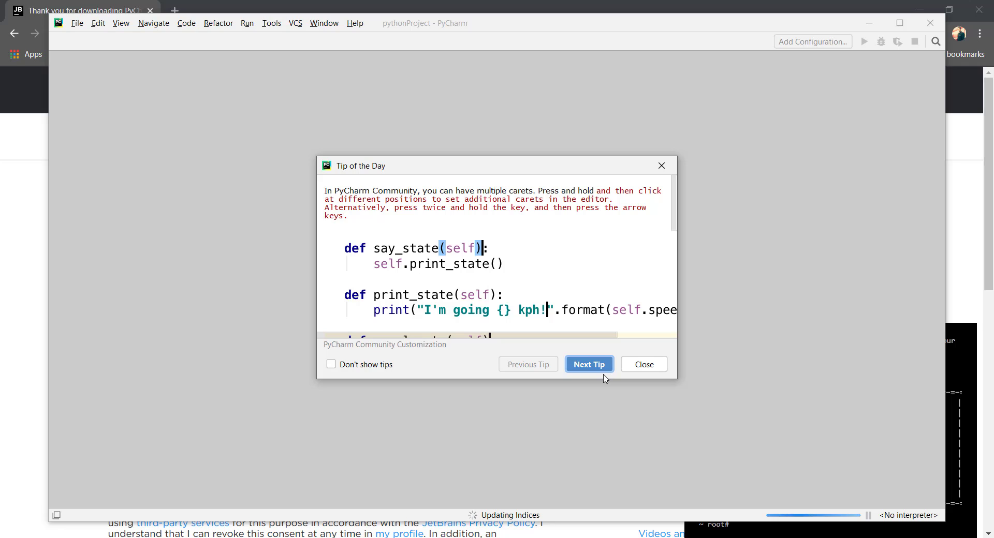
left_click(643, 371)
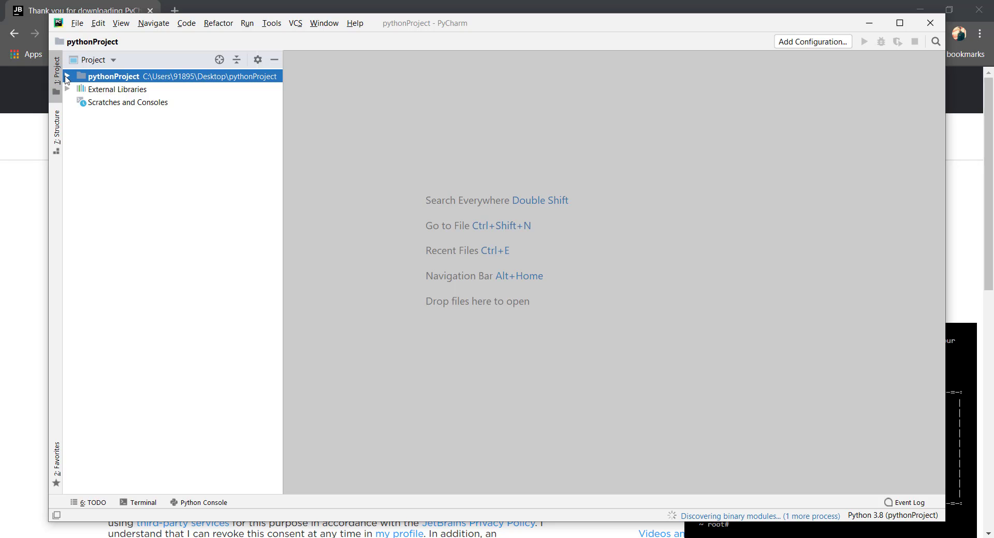
- Create a new Python file named pythonProgram inside the pythonProject folder
left_click(67, 77)
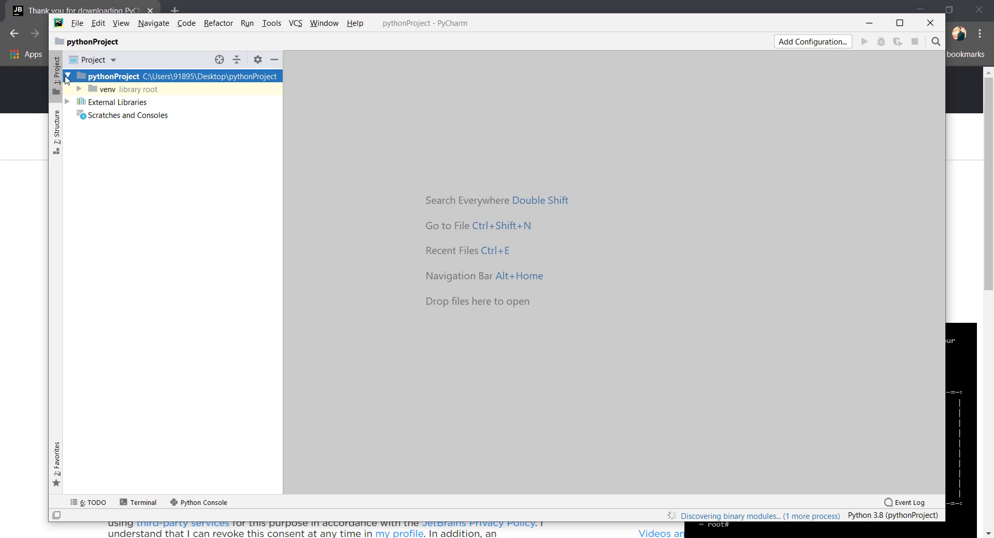
right_click(102, 81)
mouse_move(116, 92)
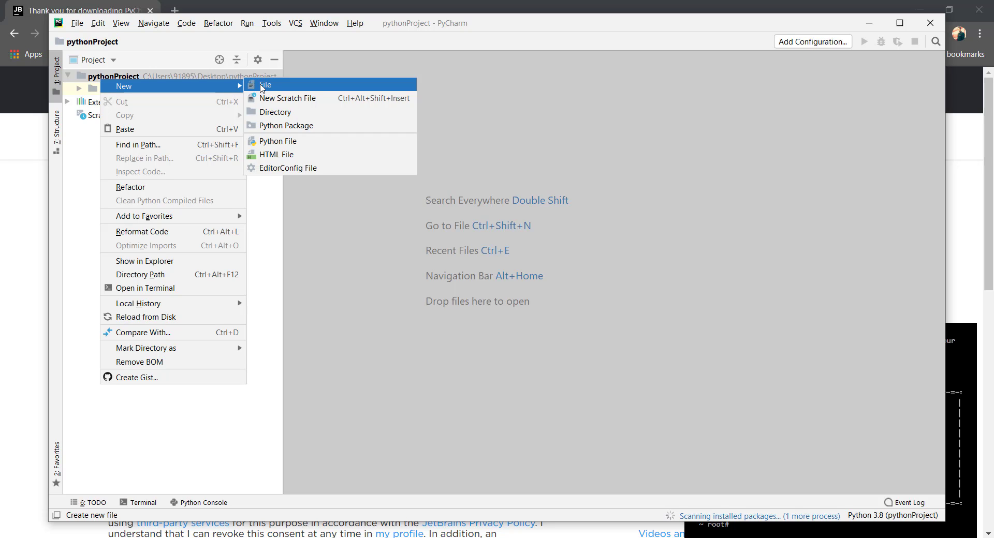
left_click(263, 144)
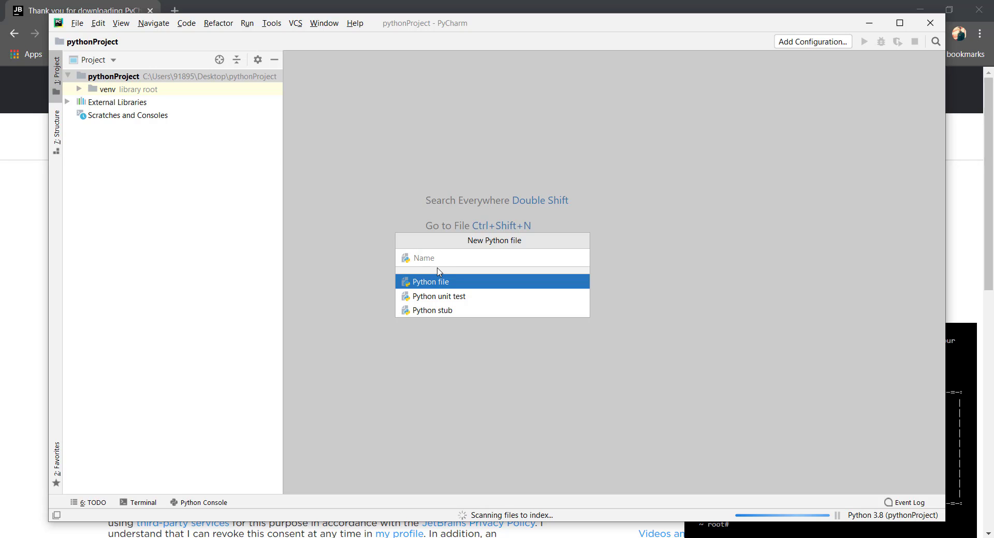
type("pythonProgra")
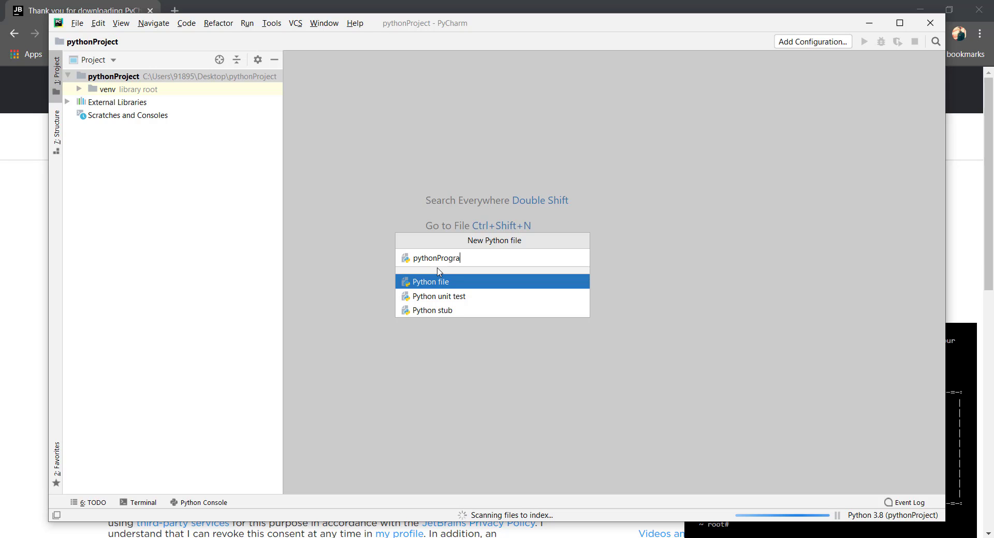
type("m")
left_click(442, 287)
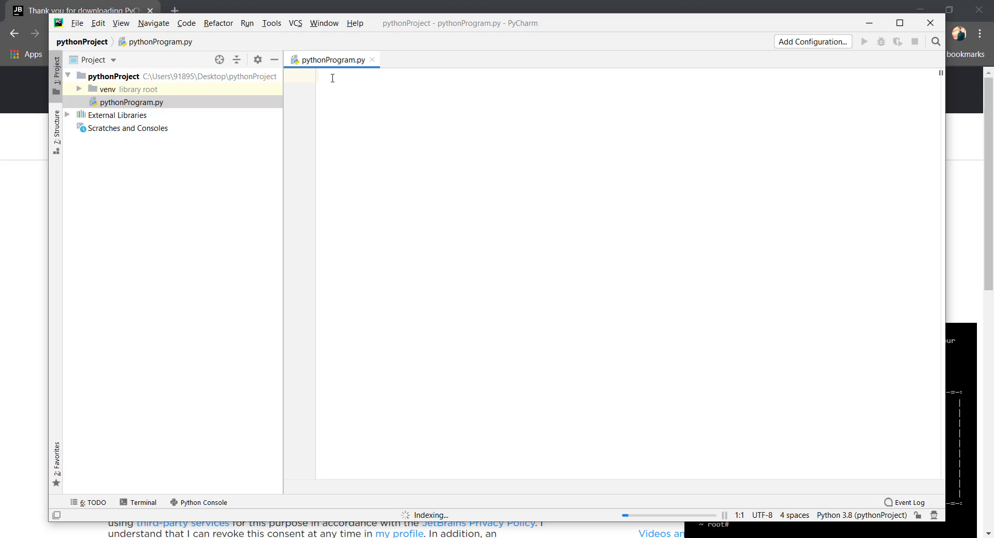
- Write the statement print("Hello World") in pythonProgram.py
type("print")
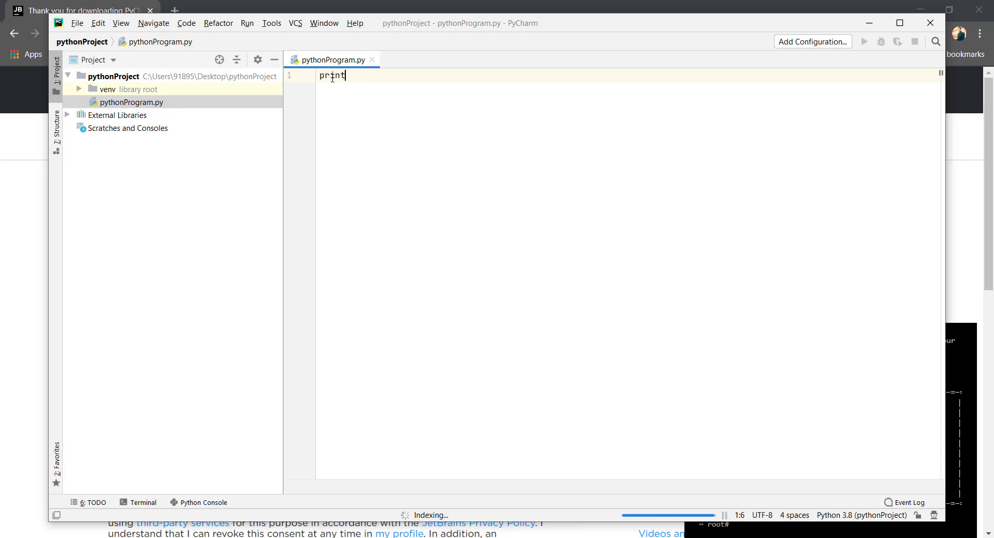
type("(\"He")
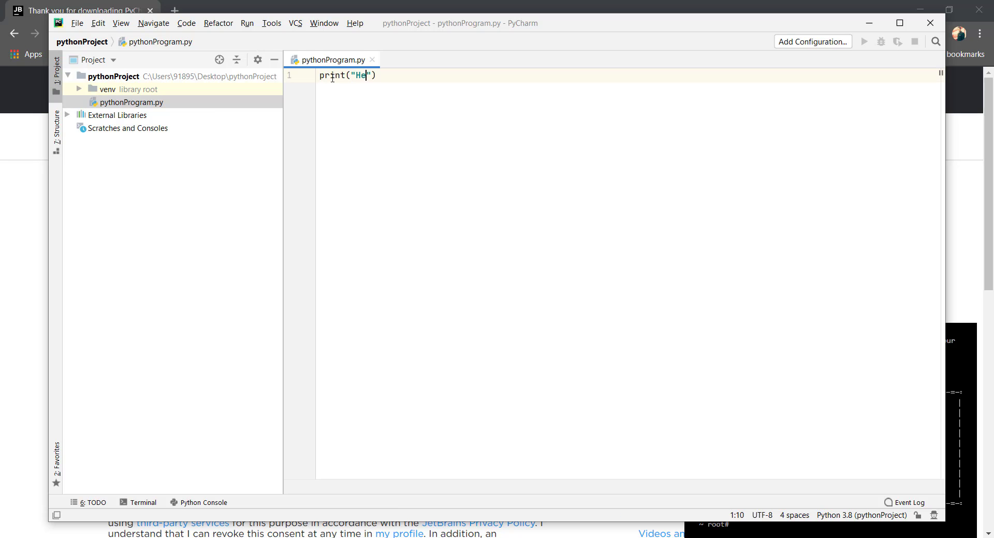
type("llo World")
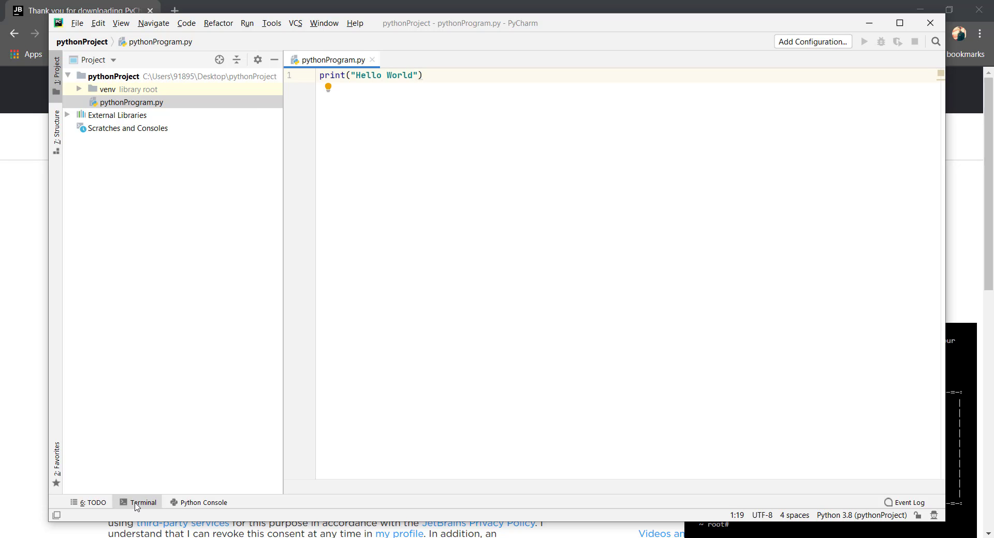
- Run the script in the built-in terminal with the command python pythonProgram.py
left_click(138, 504)
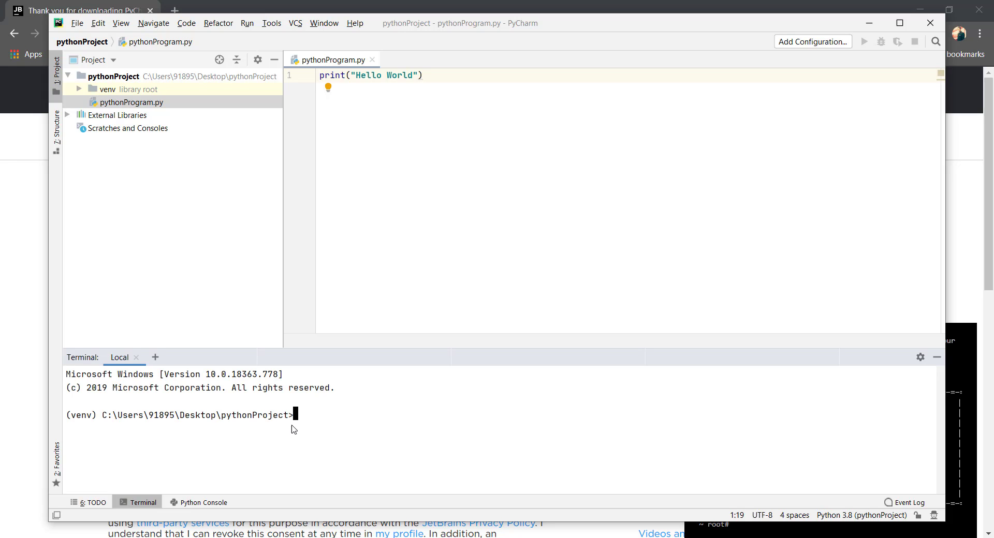
type("python pythonProgra")
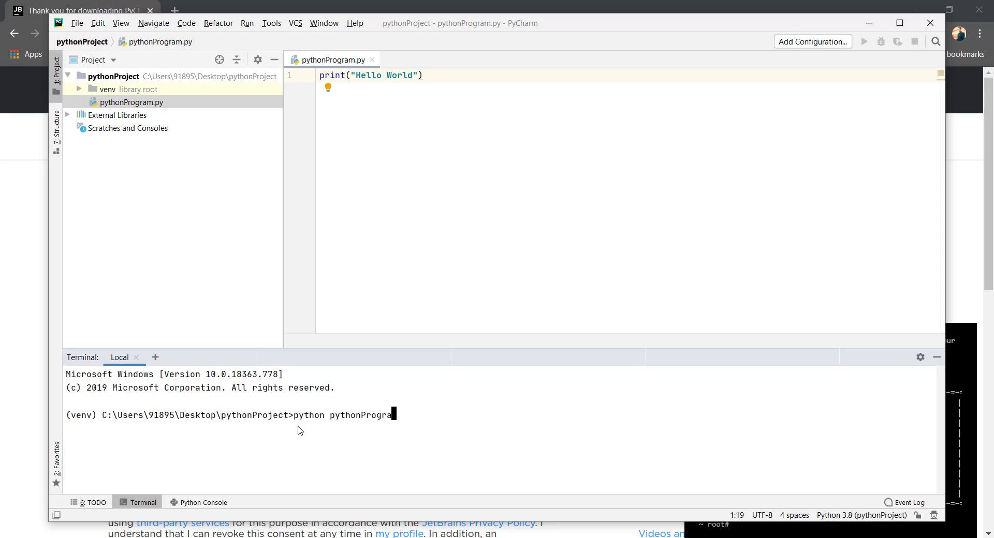
type("m.py")
key("Return")
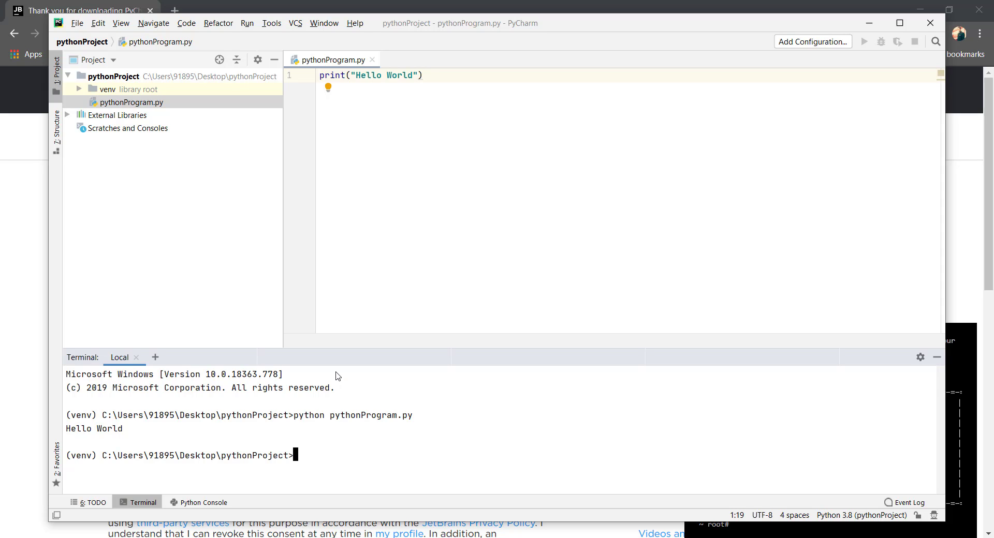
- Run pythonProgram directly from the code editor
left_click(391, 76)
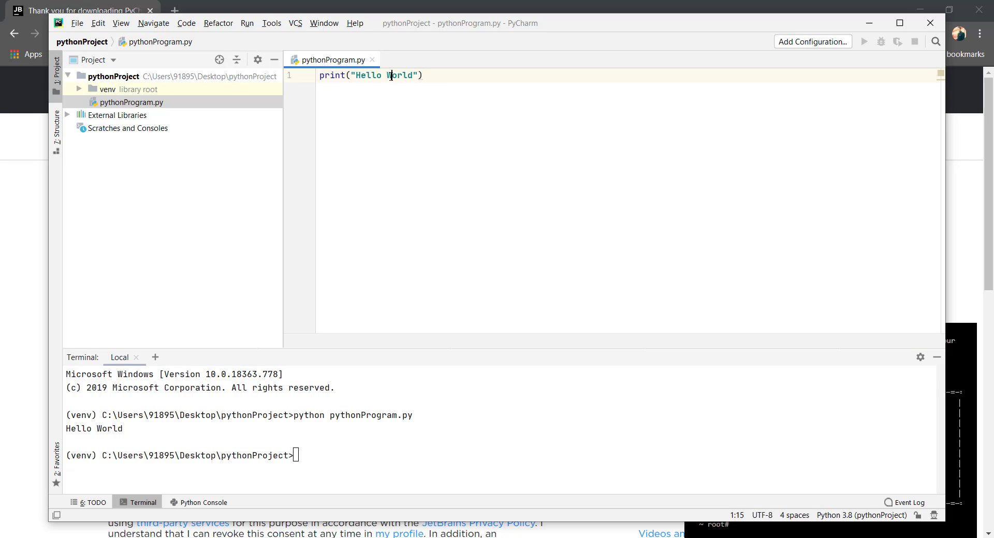
right_click(391, 77)
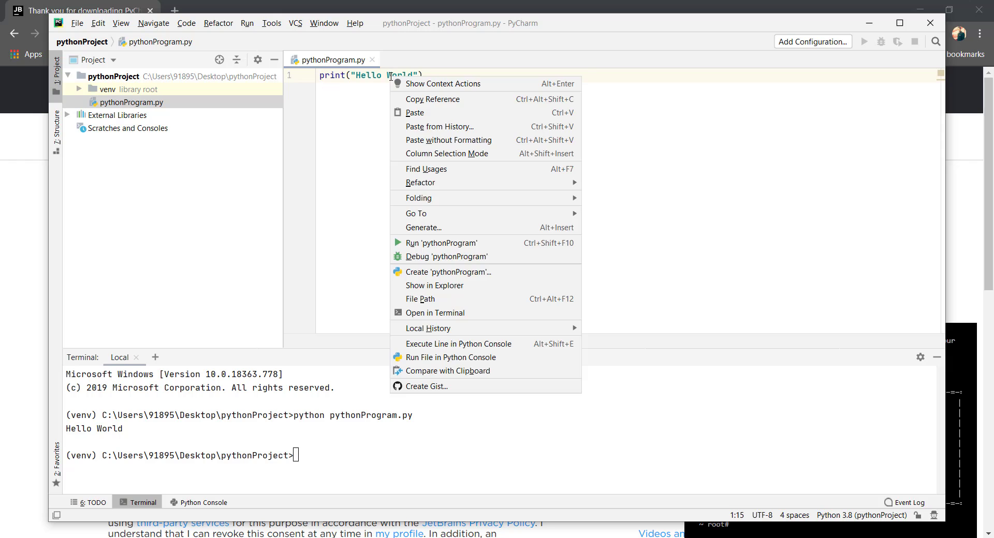
left_click(364, 125)
right_click(364, 125)
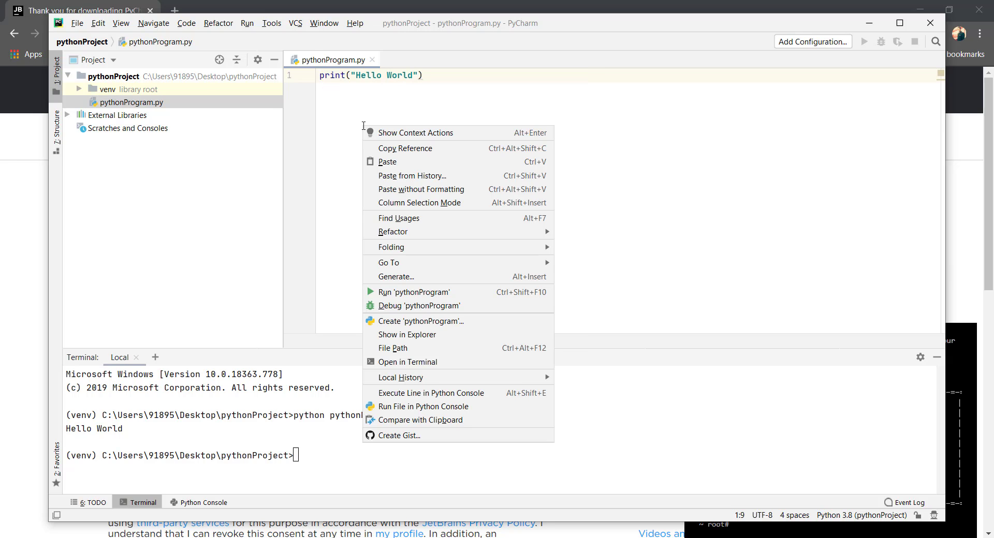
left_click(400, 294)
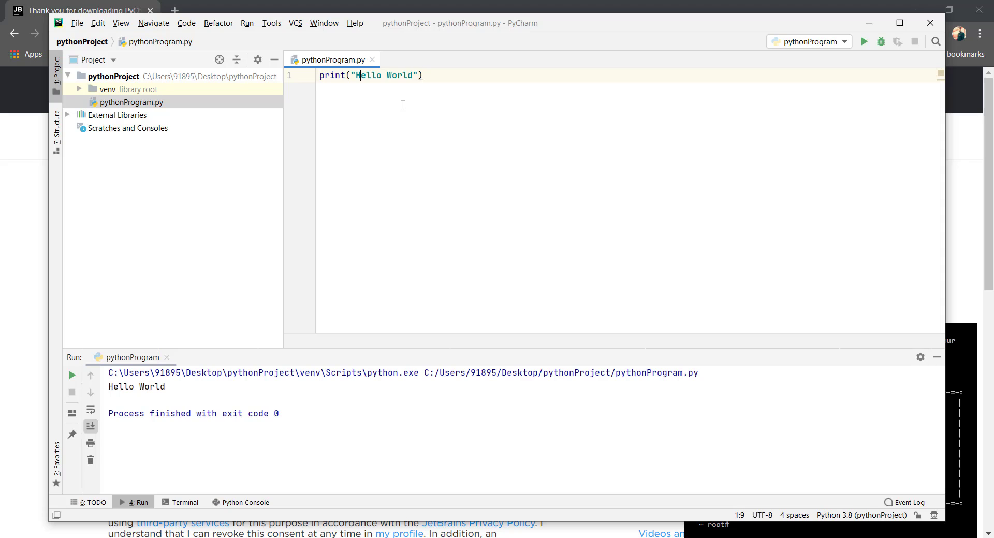
- Replace World with Python in the print statement and run pythonProgram again
double_click(403, 77)
type("Python")
right_click(404, 128)
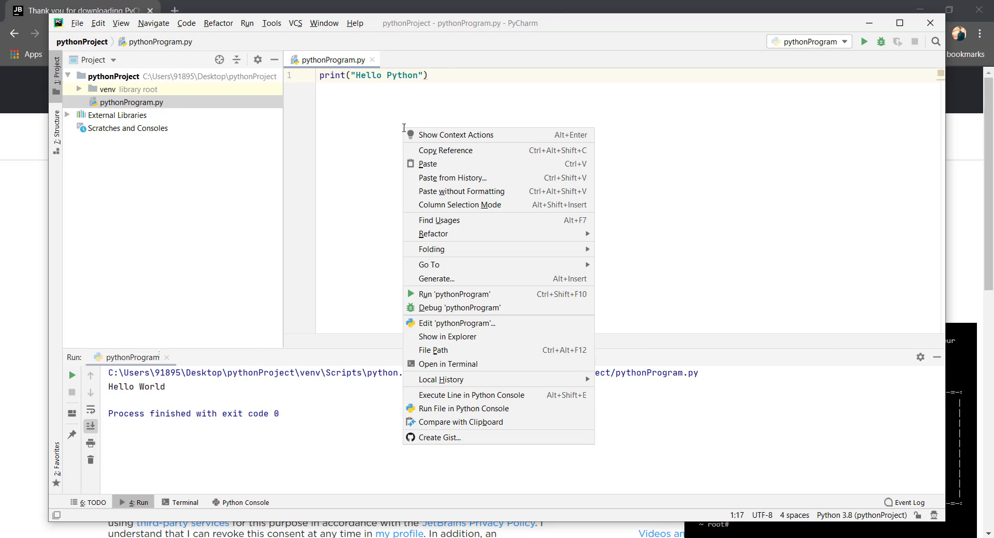
left_click(373, 188)
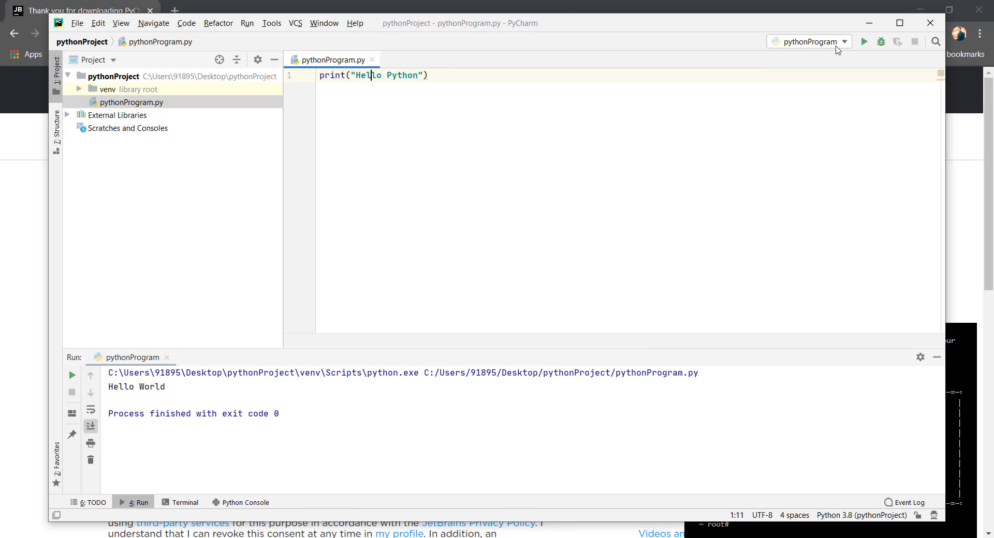
left_click(863, 43)
left_click(382, 78)
- Set the editor font size to 22 in the IDE settings
left_click(79, 25)
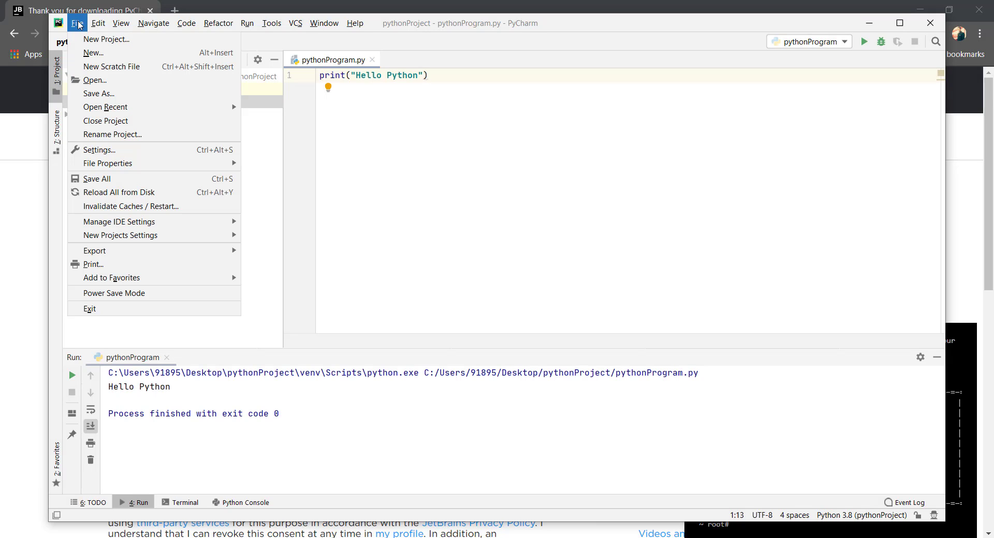
left_click(94, 151)
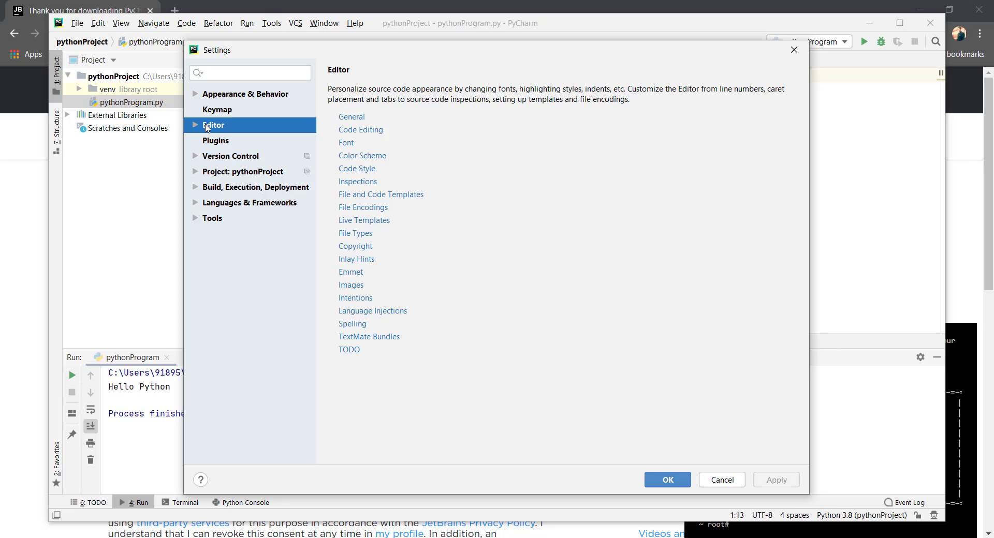
left_click(196, 125)
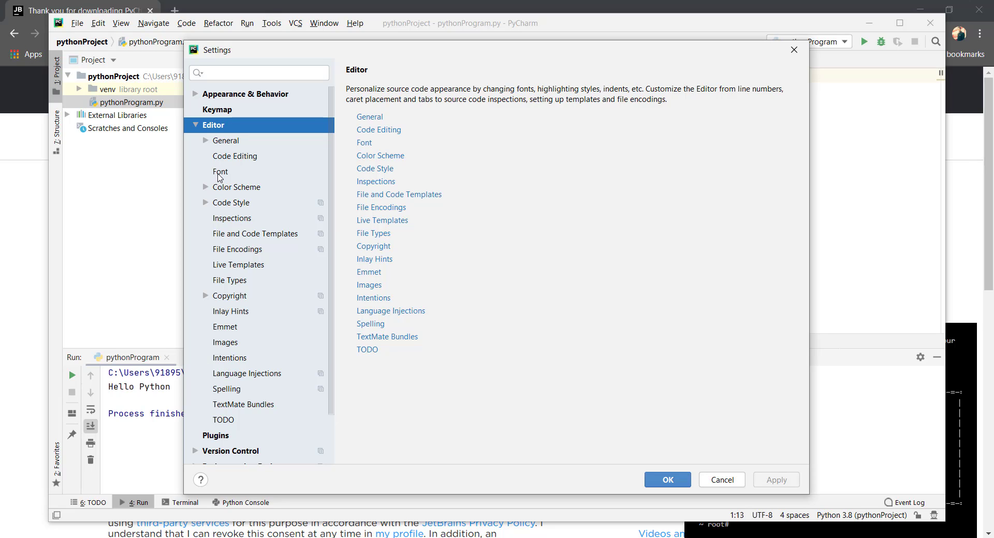
left_click(220, 174)
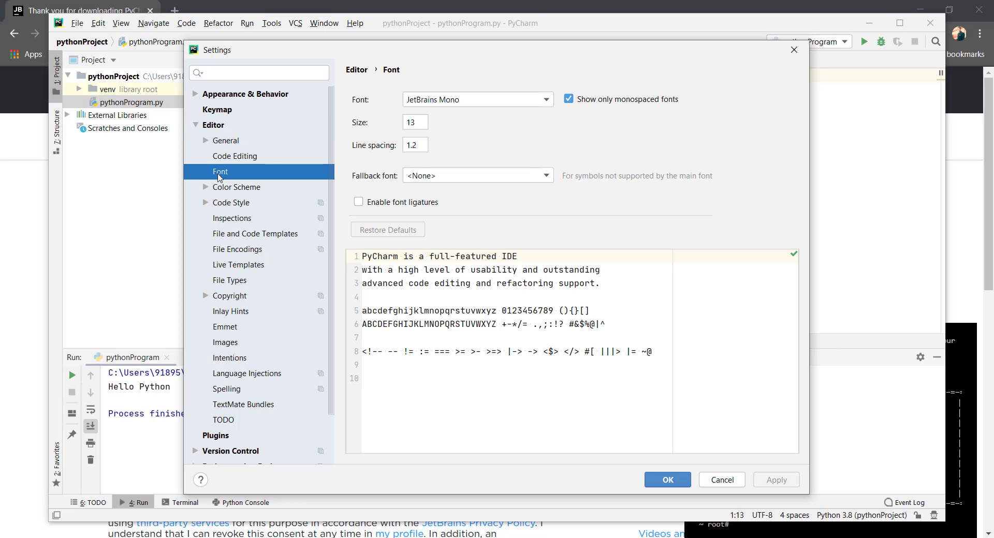
left_click(419, 122)
key("BackSpace")
key("BackSpace")
type("20")
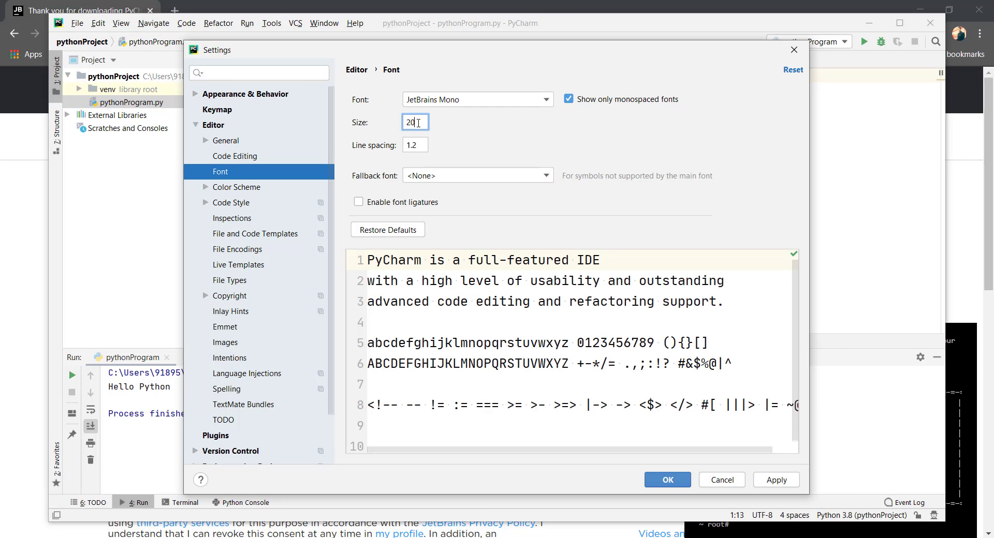
key("BackSpace")
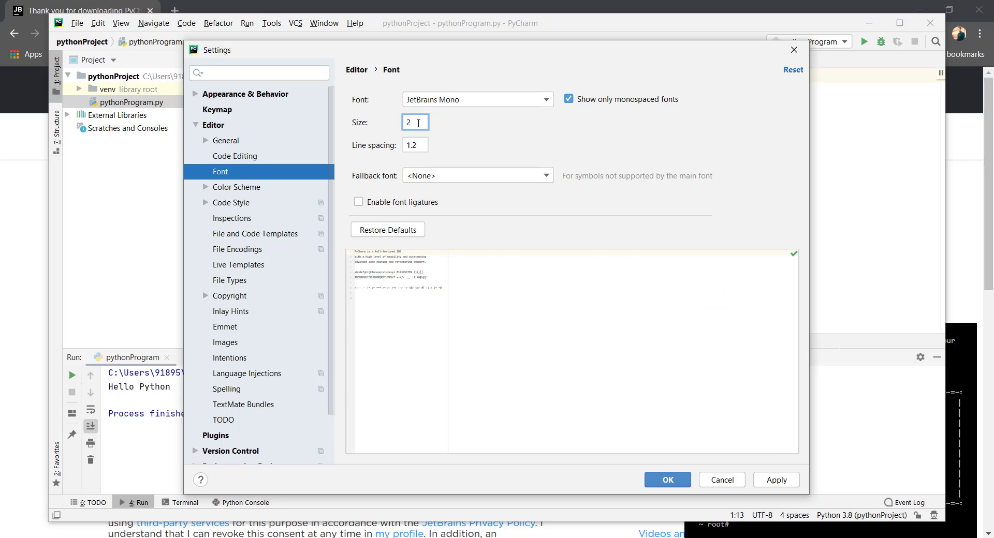
type("2")
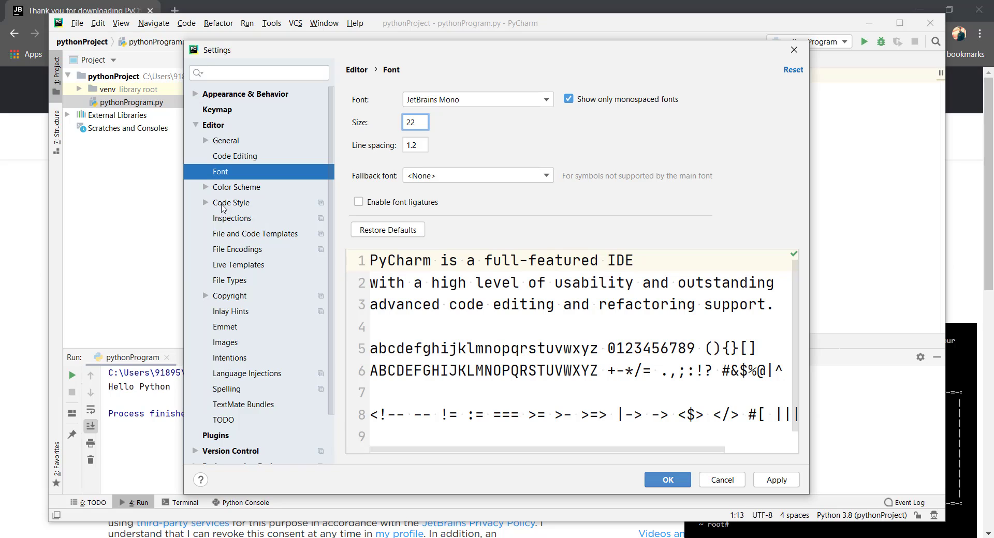
- Look through the editor's Color Scheme settings, including Language Defaults, Color Scheme Font and Debugger
left_click(205, 188)
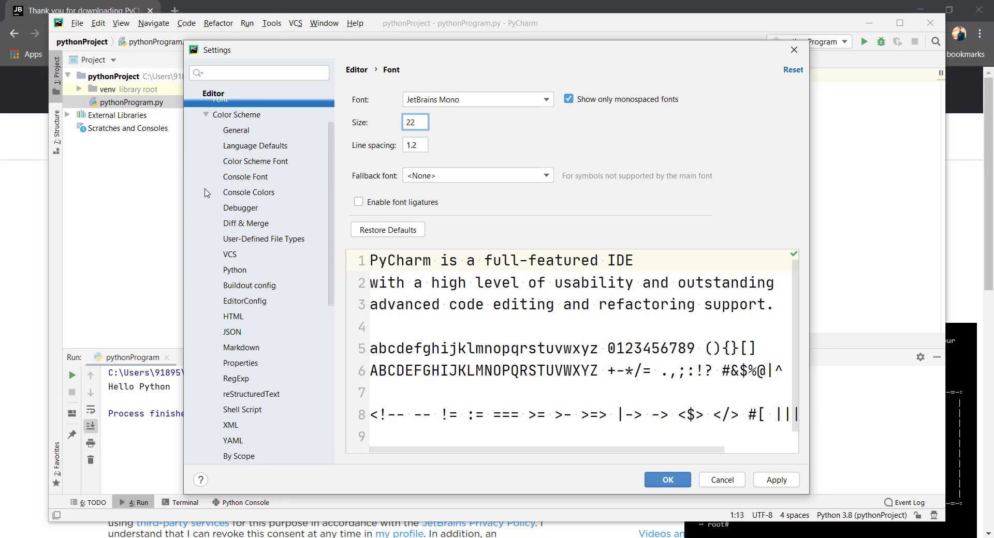
left_click(237, 147)
left_click(238, 162)
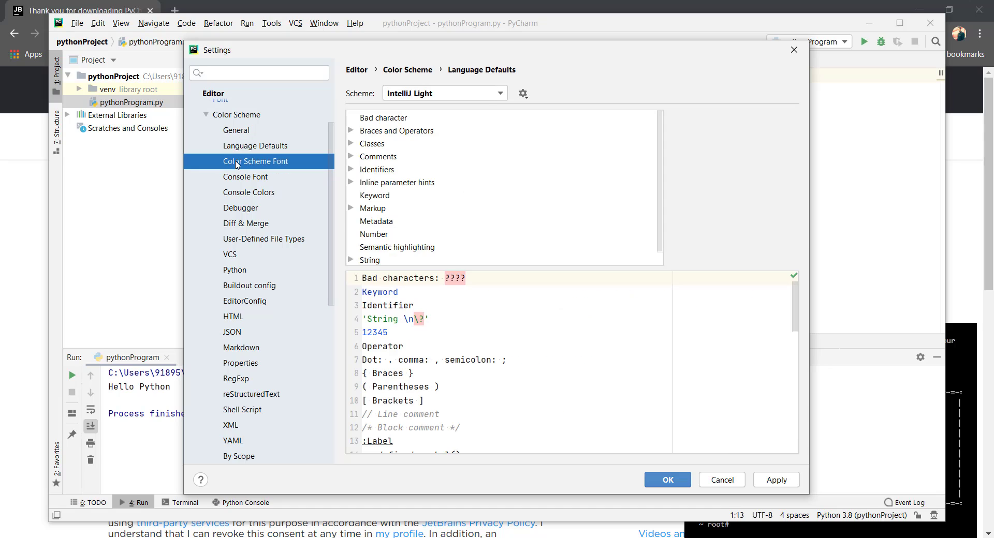
left_click(238, 197)
left_click(239, 214)
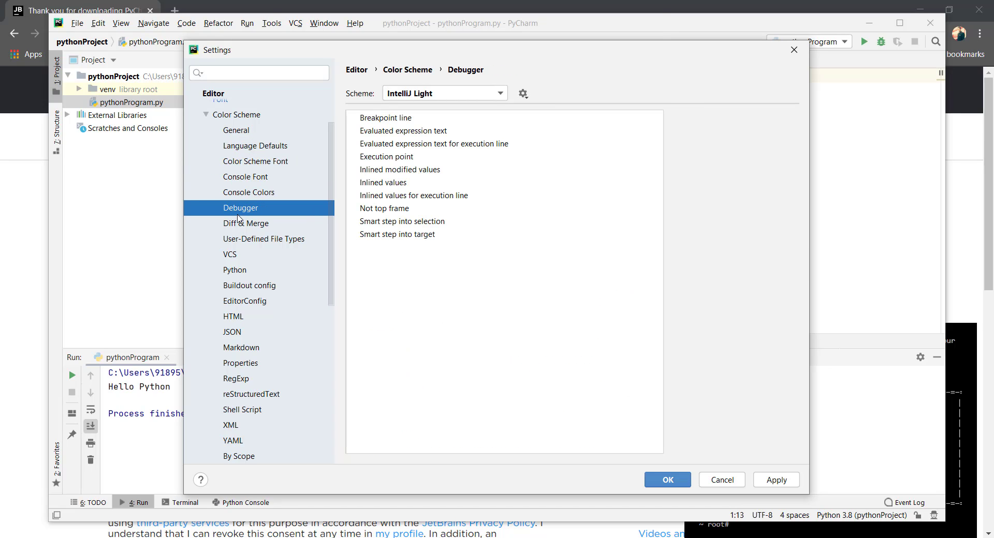
left_click(207, 117)
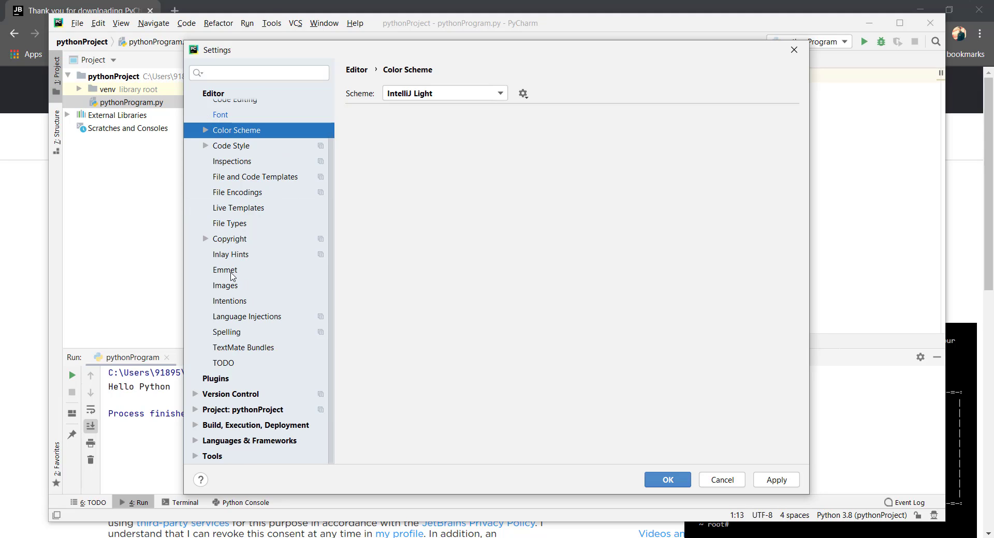
- Apply the changed editor settings and close the Settings dialog
left_click(770, 483)
left_click(679, 482)
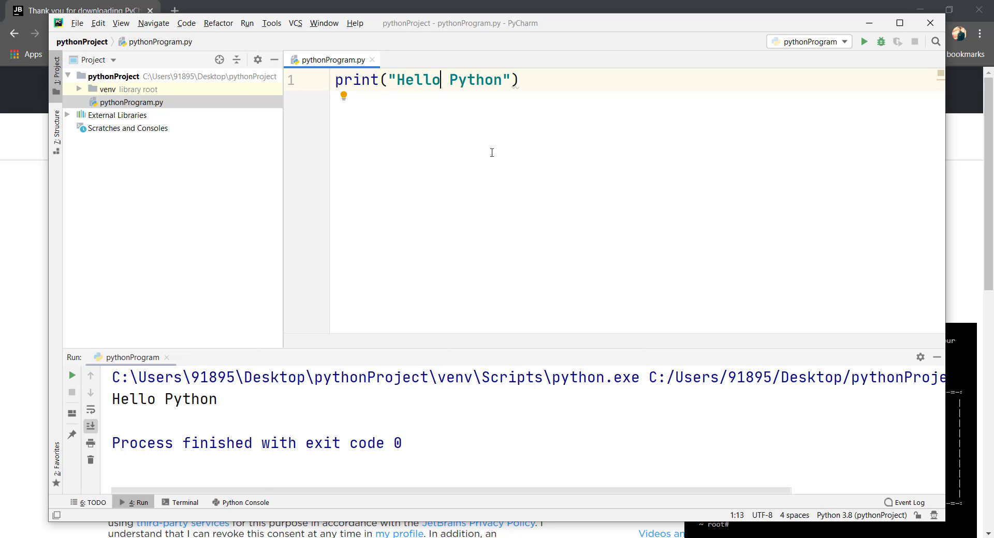
- Extend the printed message to "Hello Python you are great" and run the program
double_click(470, 80)
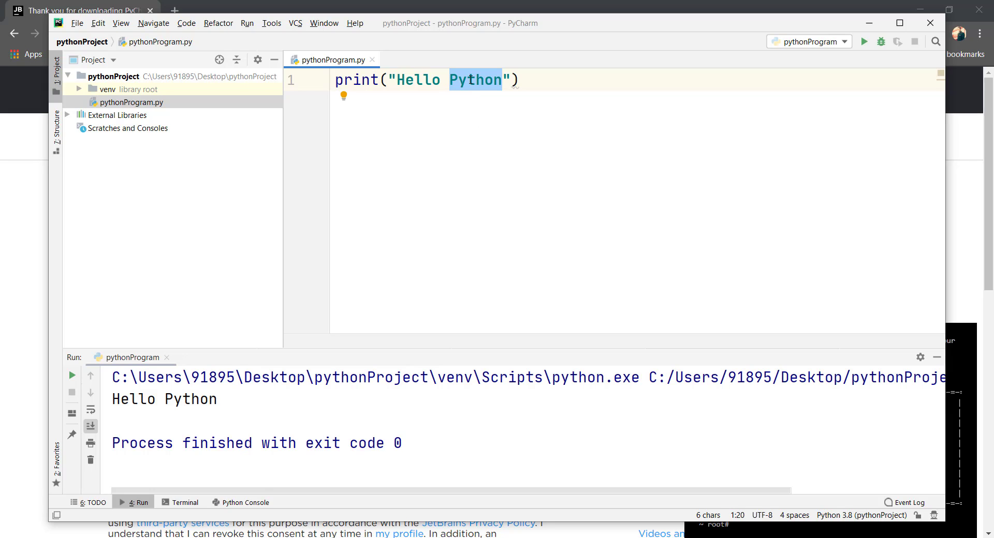
key("Right")
type("you")
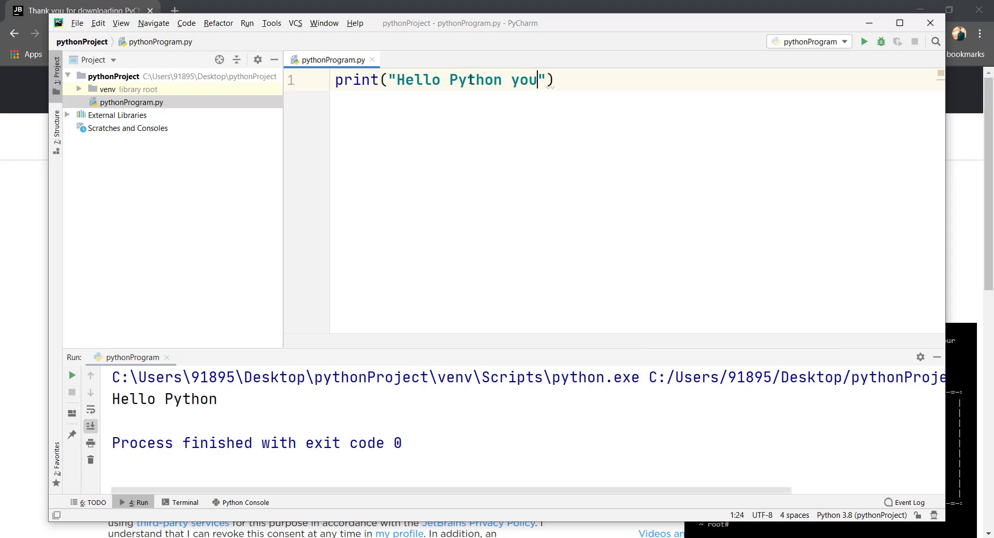
type(" are great")
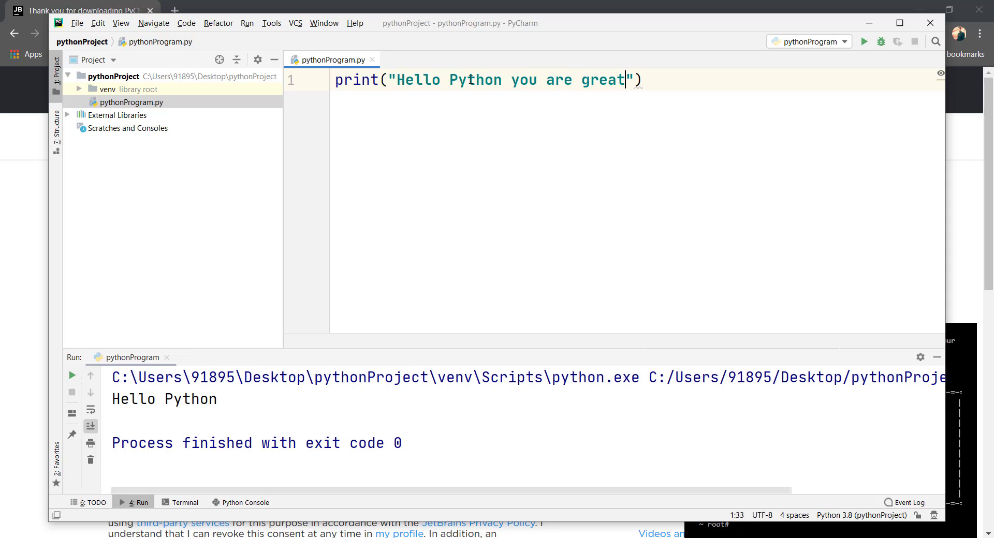
left_click(863, 44)
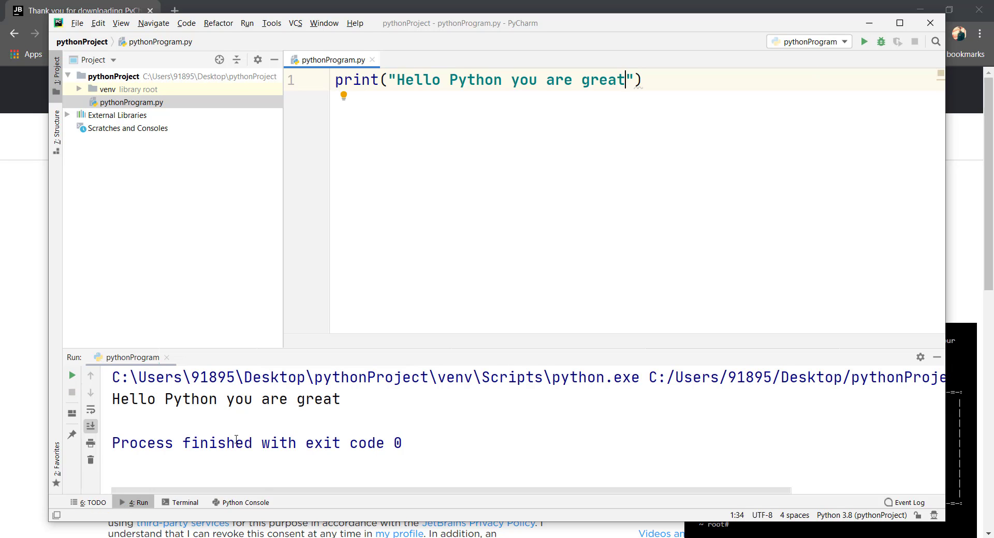